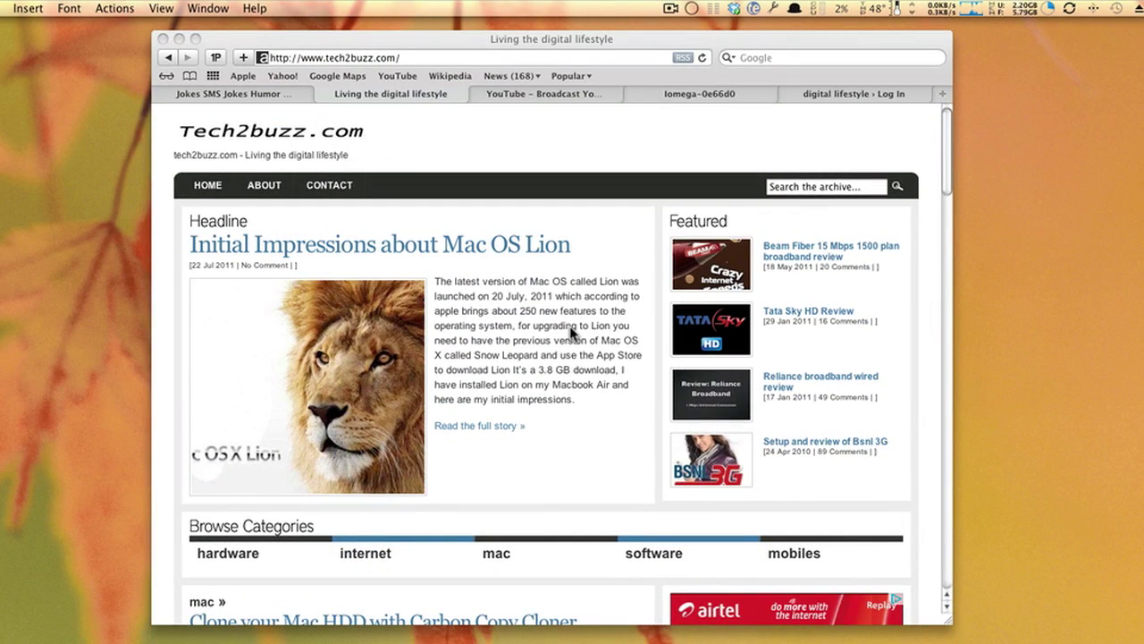
Bring the Safari window showing the tech2buzz.com homepage to the front.
{"action": "left_click", "coordinate": [573, 332]}
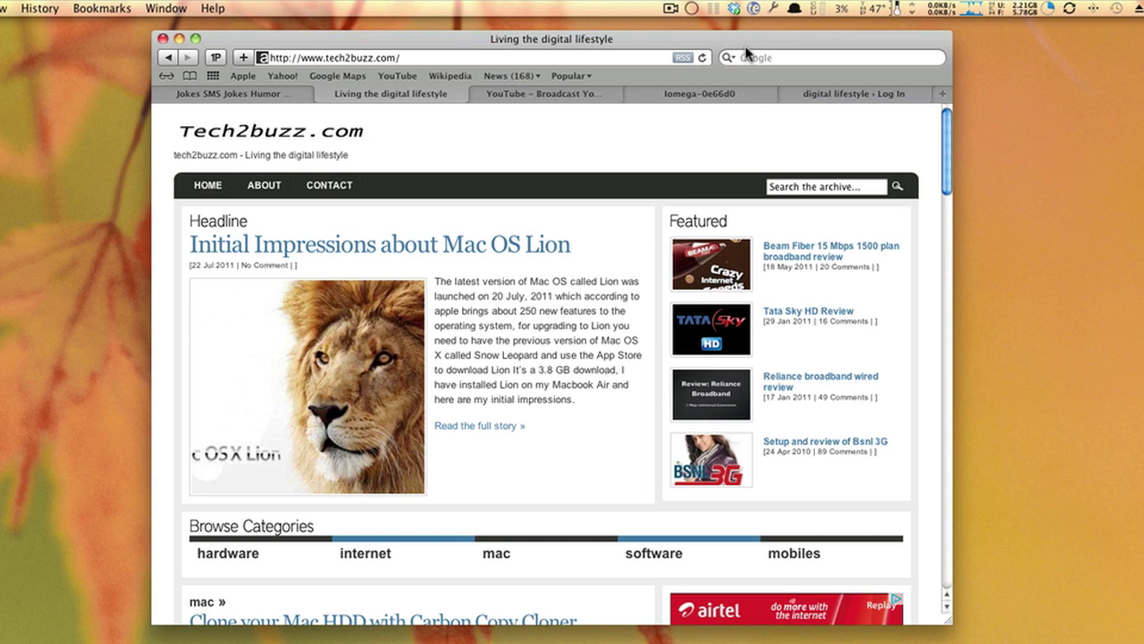
{"action": "left_click", "coordinate": [734, 10]}
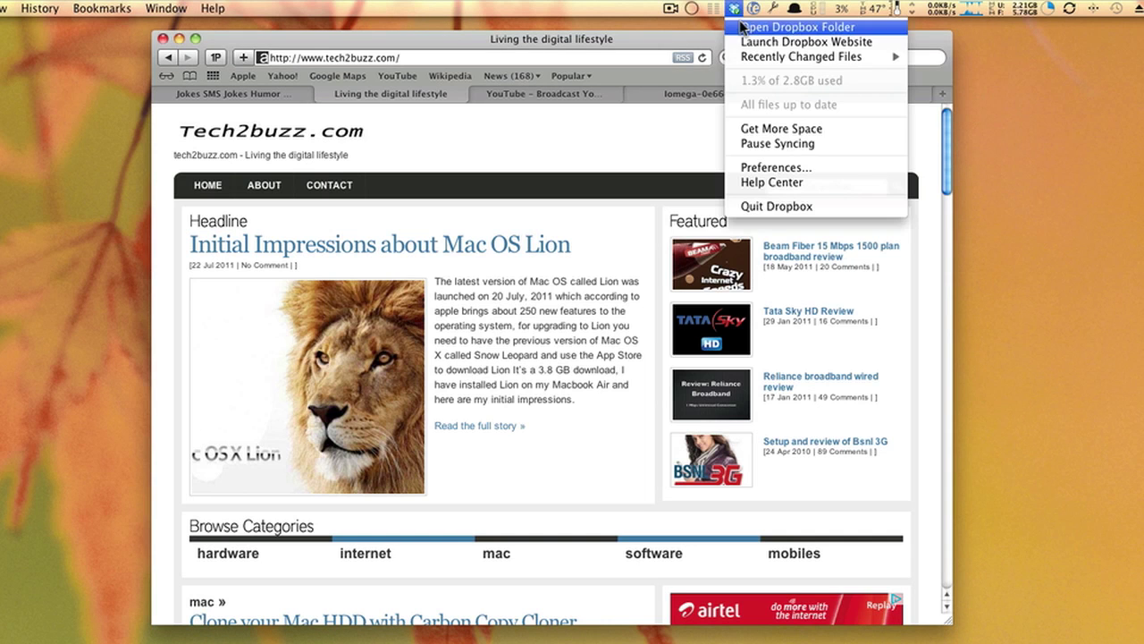
{"action": "left_click", "coordinate": [738, 25]}
{"action": "left_click_drag", "start_coordinate": [606, 186], "coordinate": [536, 150]}
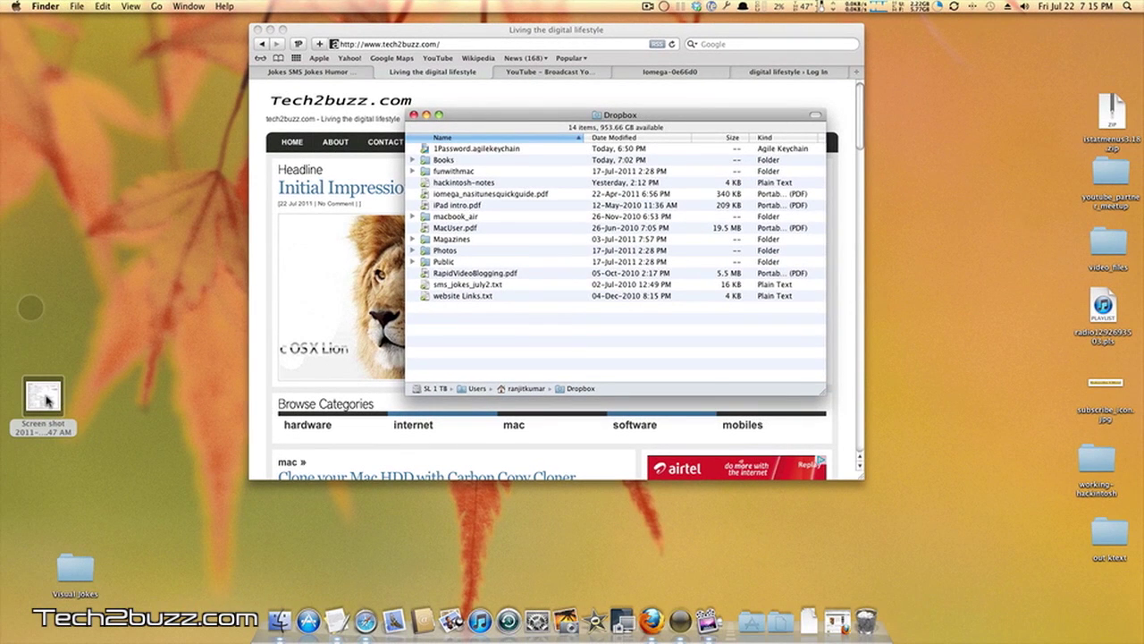
{"action": "left_click_drag", "start_coordinate": [48, 403], "coordinate": [555, 337]}
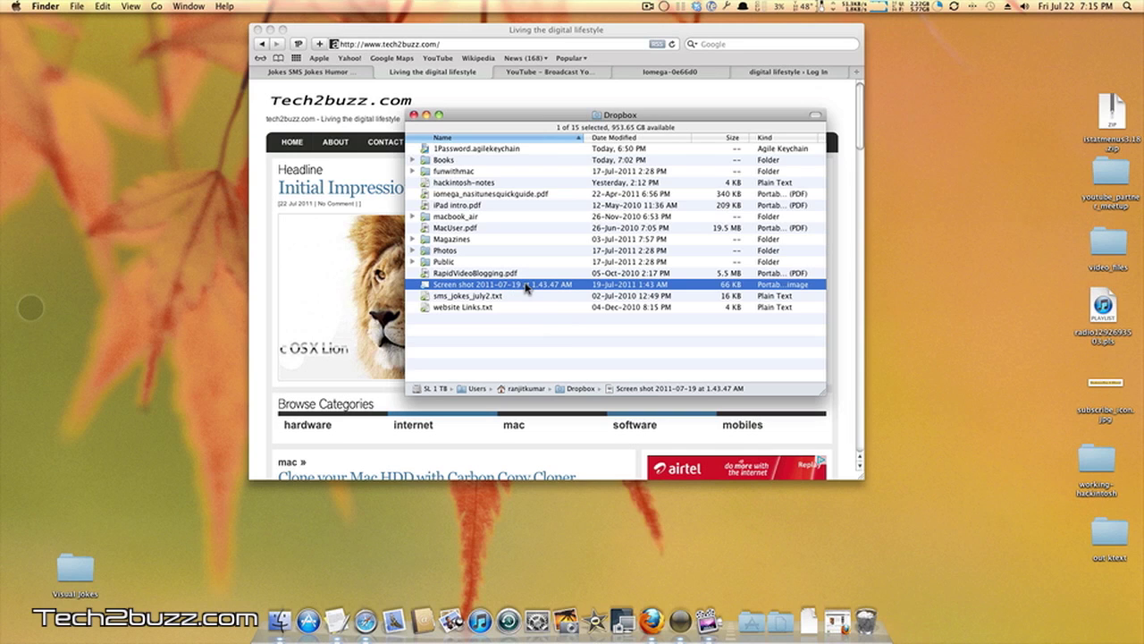
{"action": "left_click_drag", "start_coordinate": [526, 286], "coordinate": [134, 392]}
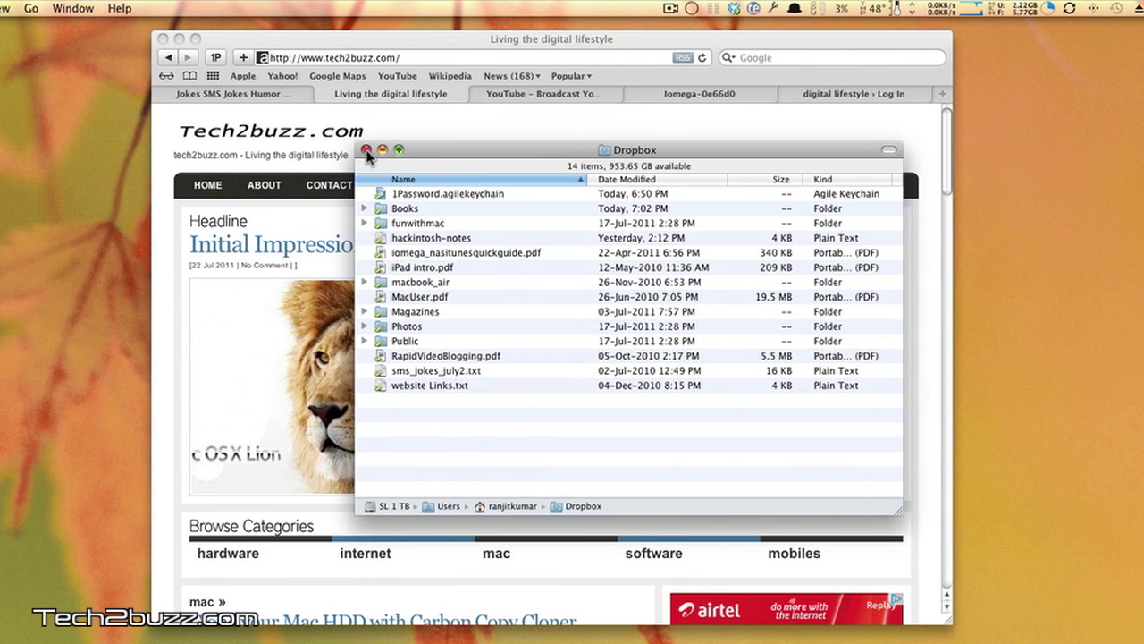
{"action": "left_click", "coordinate": [367, 150]}
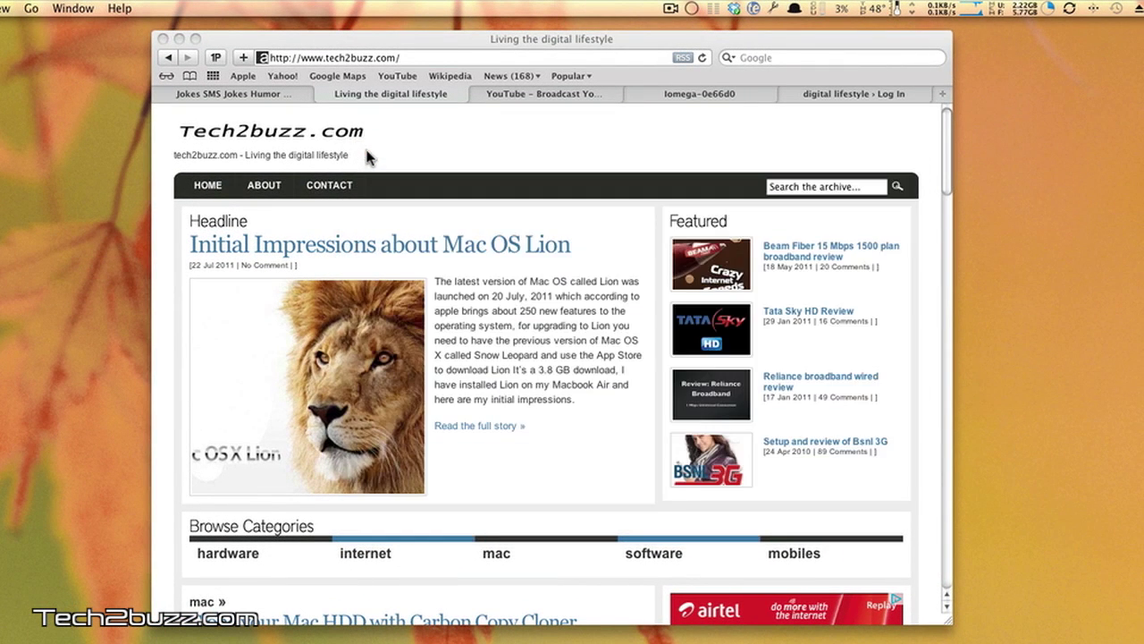
{"action": "left_click", "coordinate": [490, 140]}
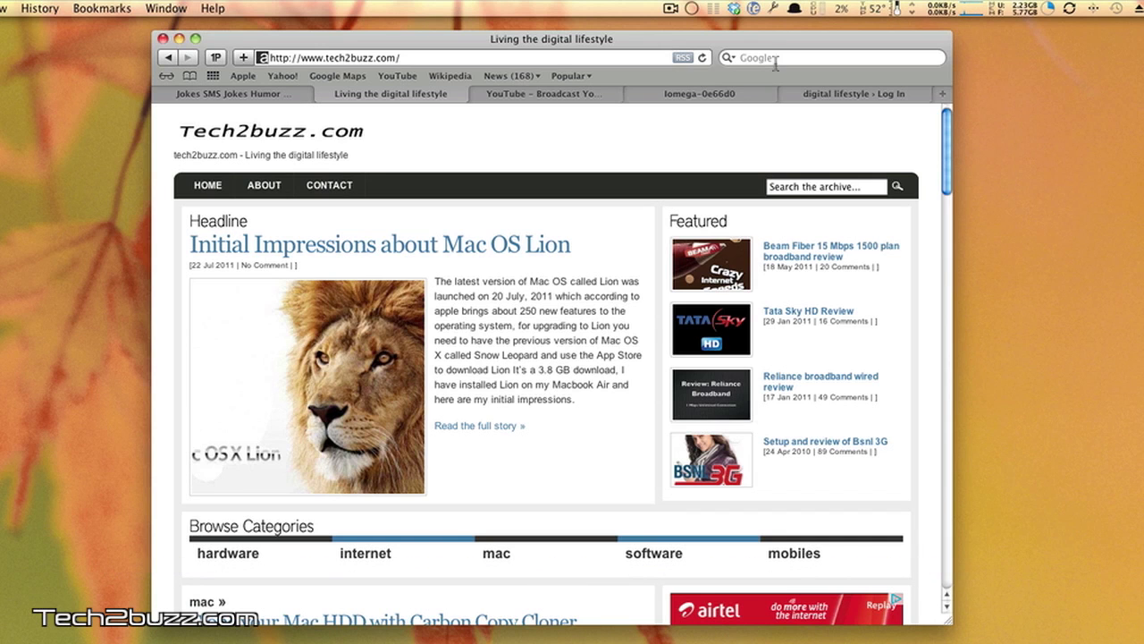
{"action": "left_click", "coordinate": [774, 8]}
{"action": "left_click", "coordinate": [572, 248]}
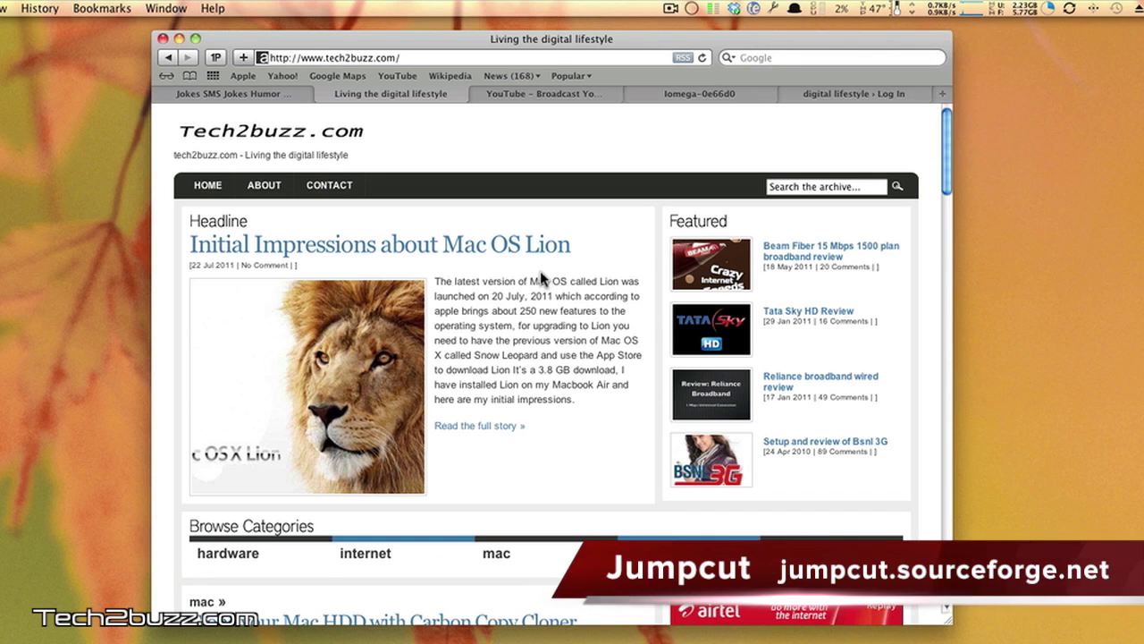
Copy the Beam Fiber headline from Safari's Featured list and paste it into the Untitled document.
{"action": "key", "text": "alt+space"}
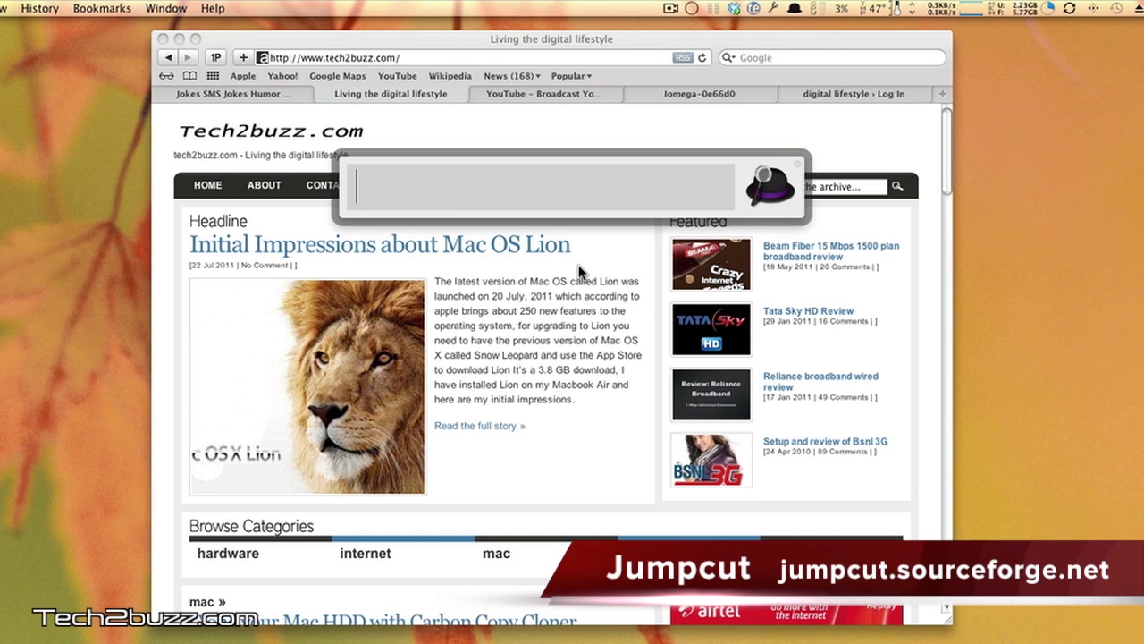
{"action": "key", "text": "Escape"}
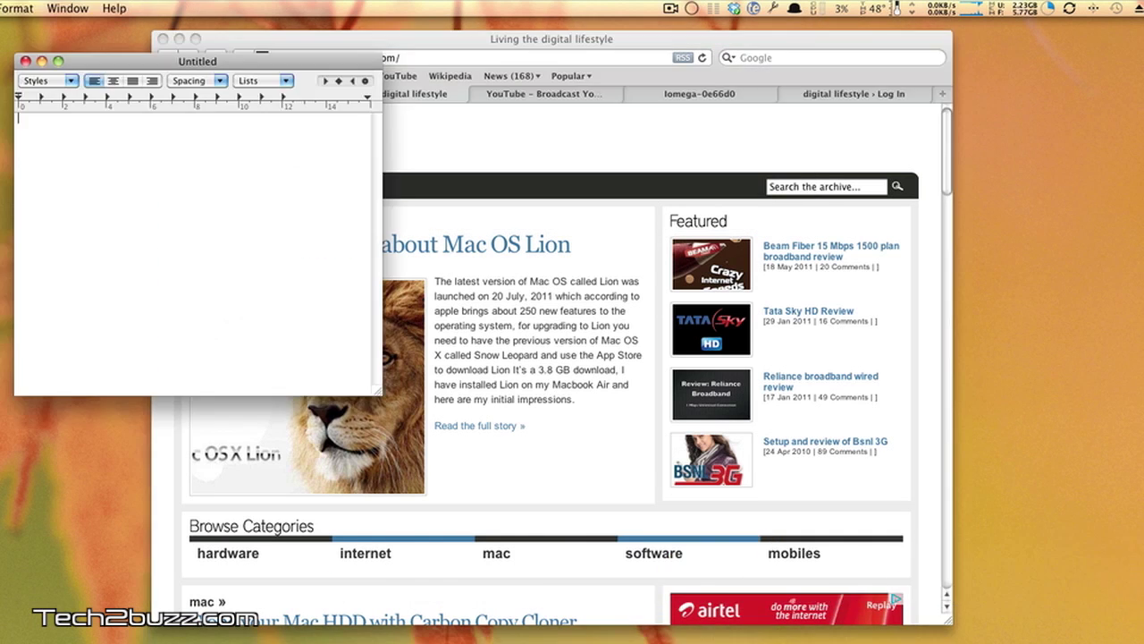
{"action": "left_click_drag", "start_coordinate": [258, 53], "coordinate": [310, 85]}
{"action": "left_click", "coordinate": [506, 288]}
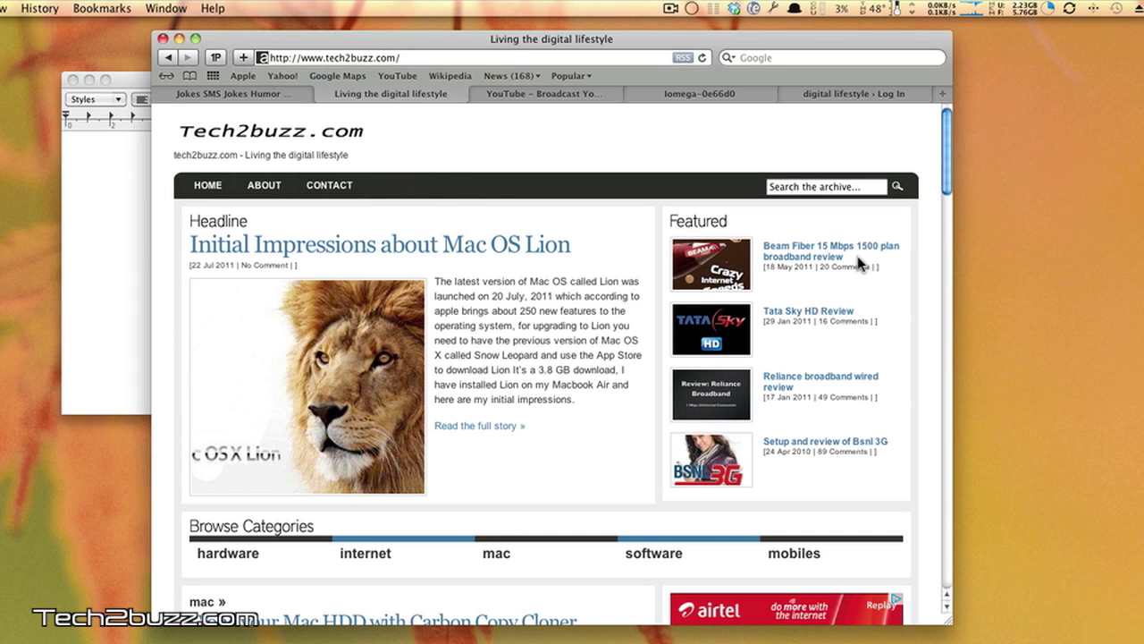
{"action": "left_click_drag", "start_coordinate": [863, 258], "coordinate": [765, 243]}
{"action": "key", "text": "super+c"}
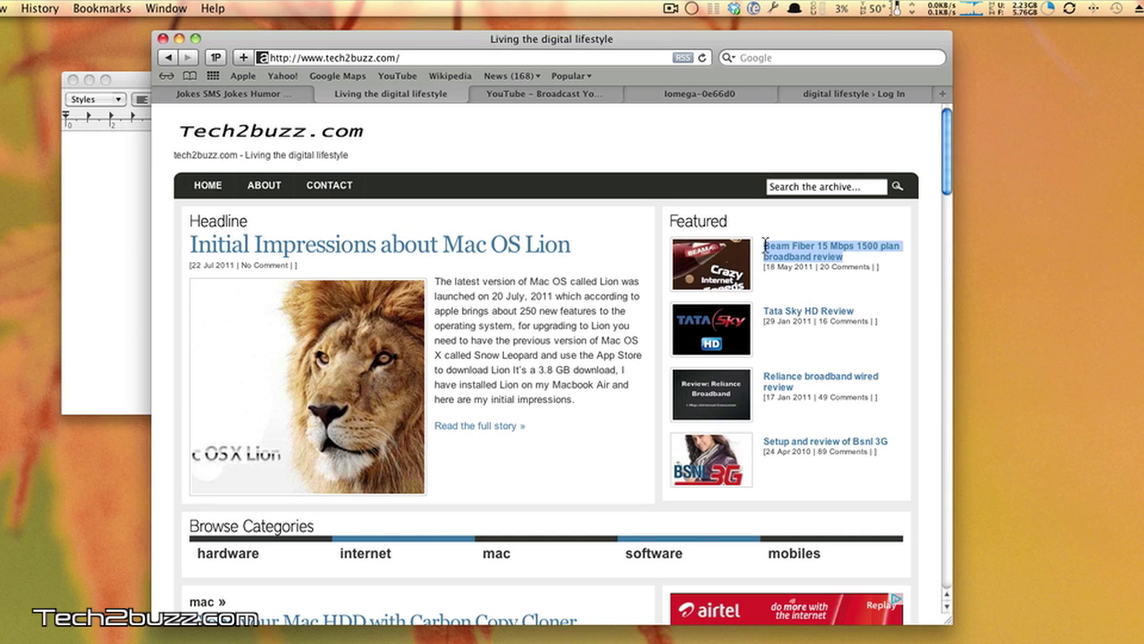
{"action": "left_click", "coordinate": [74, 260]}
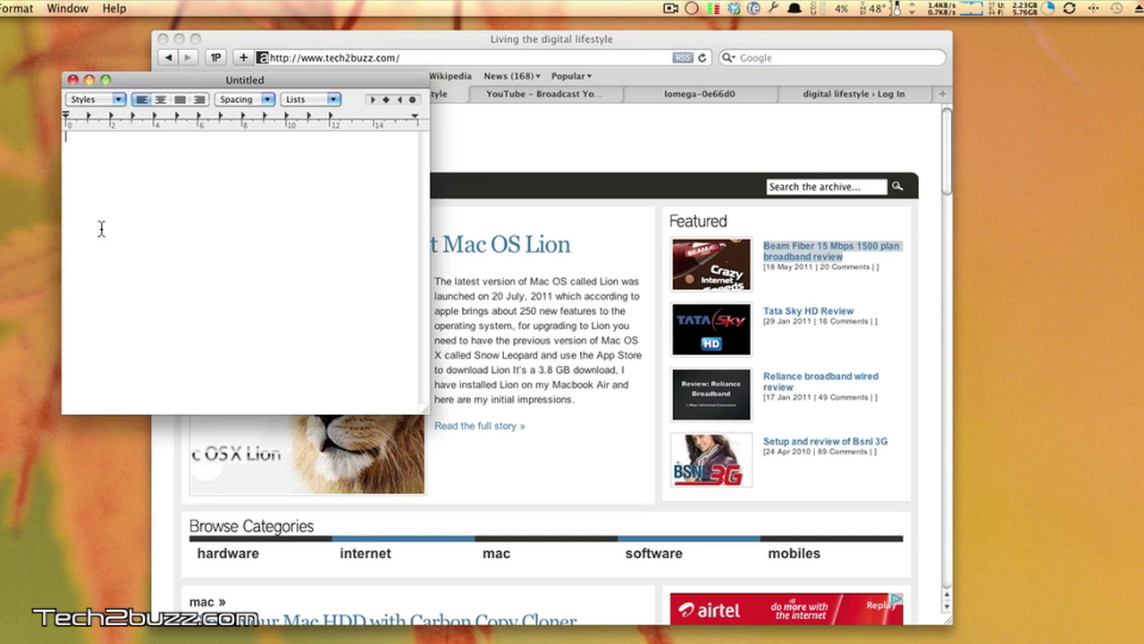
{"action": "key", "text": "super+v"}
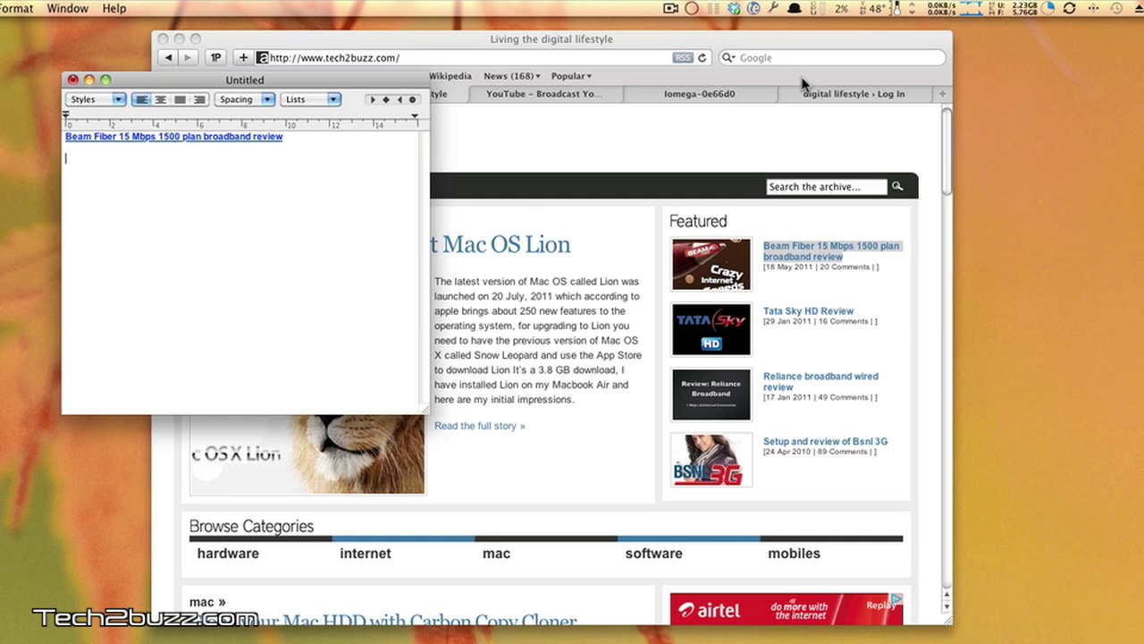
Paste the older 'Windows 7 look and feel on your Android phone' clip from Jumpcut's history, then return to Safari.
{"action": "left_click", "coordinate": [775, 11]}
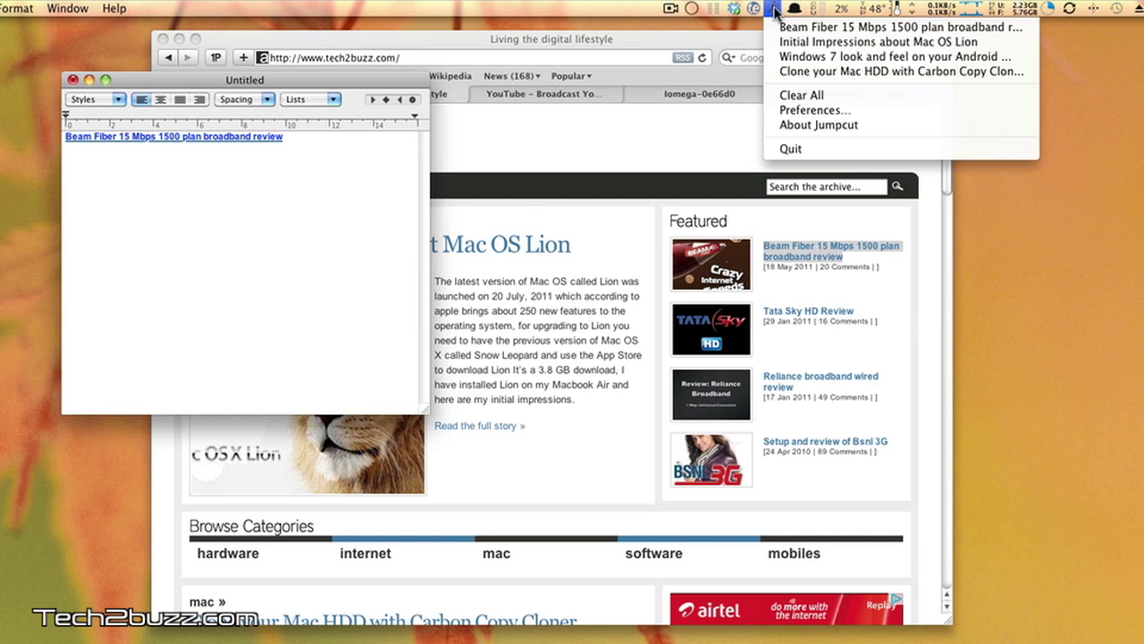
{"action": "left_click", "coordinate": [814, 57]}
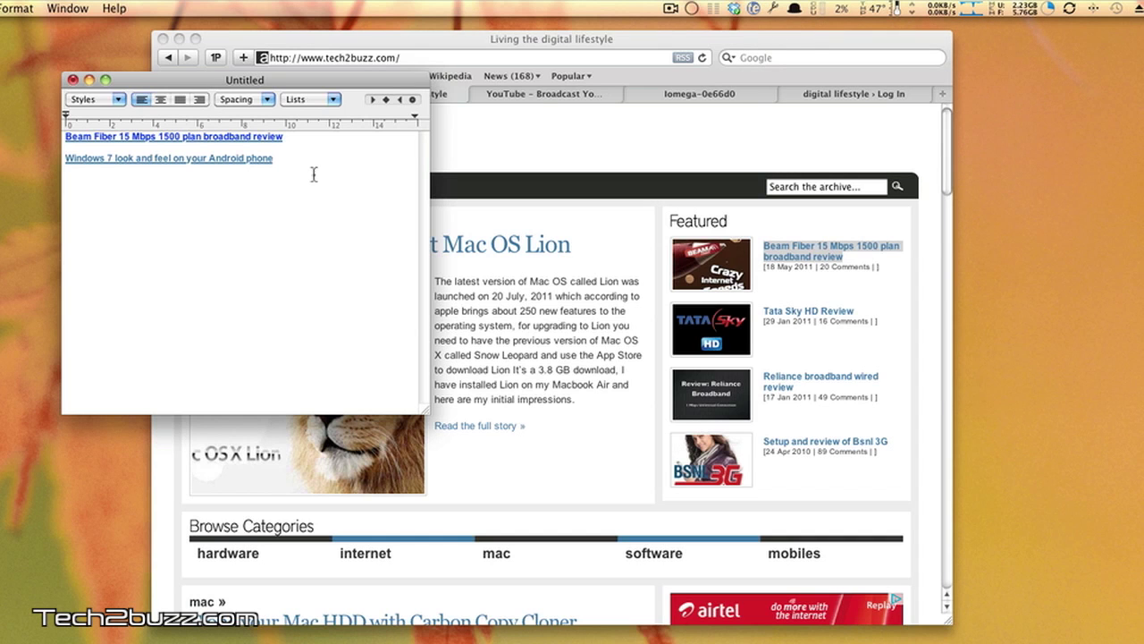
{"action": "left_click", "coordinate": [775, 10]}
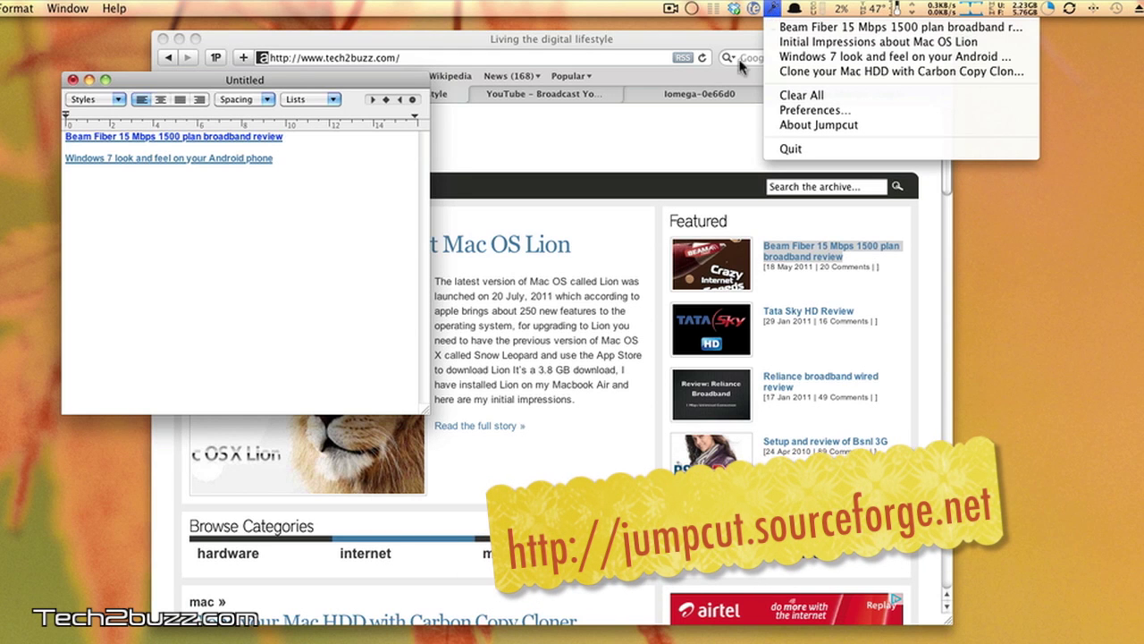
{"action": "left_click", "coordinate": [694, 141]}
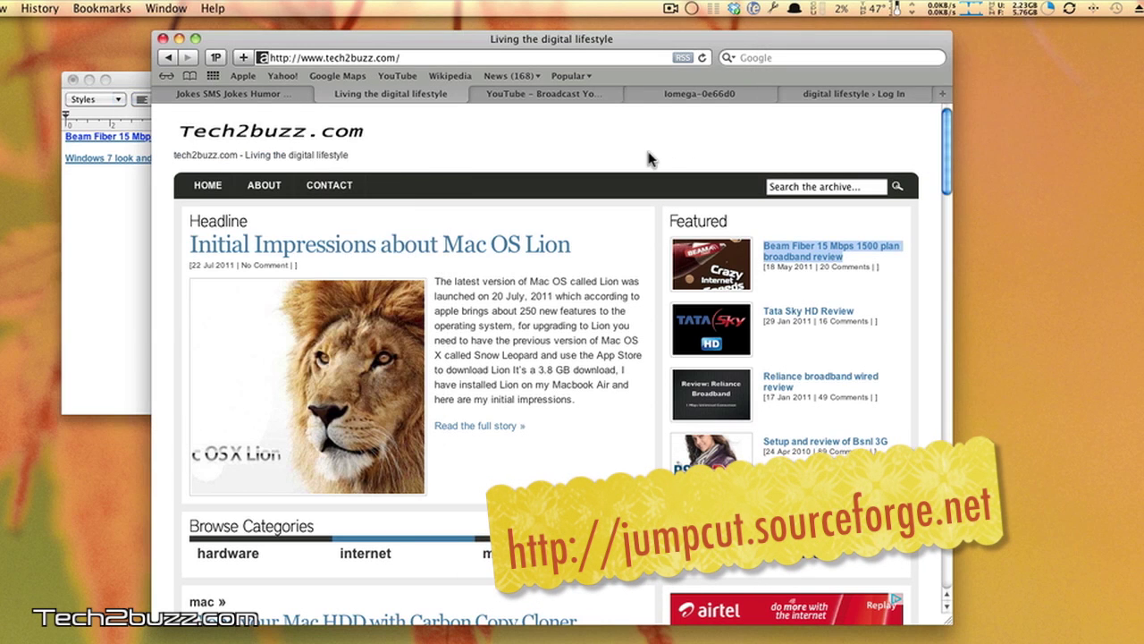
{"action": "left_click", "coordinate": [626, 143]}
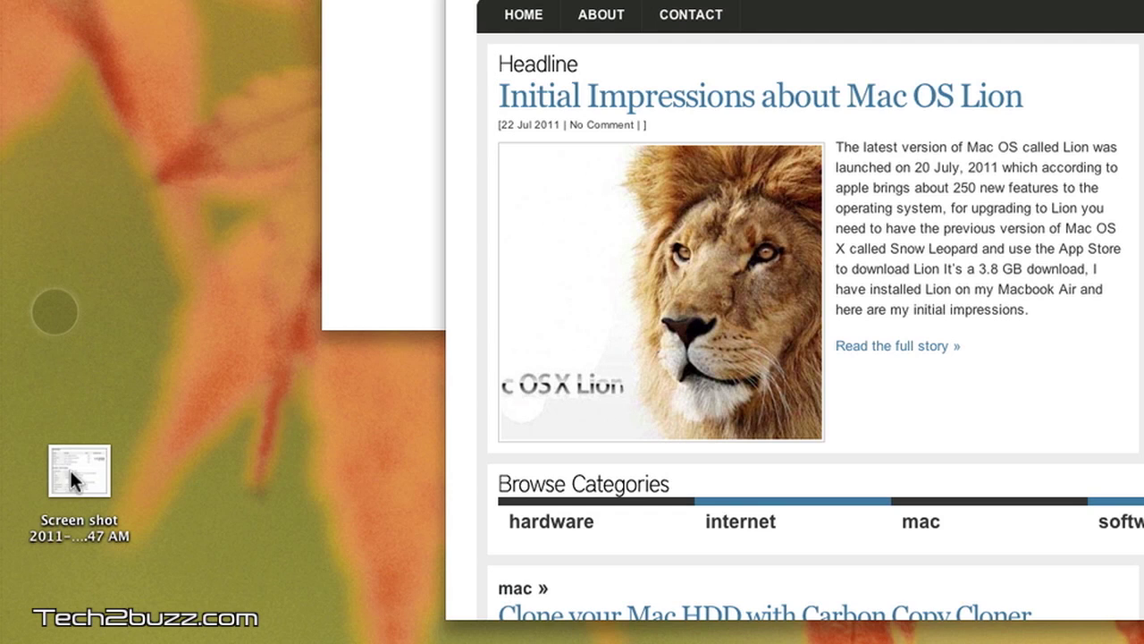
Drop the desktop Screen shot file onto DropCopy to send it, then return to Safari.
{"action": "left_click", "coordinate": [95, 467]}
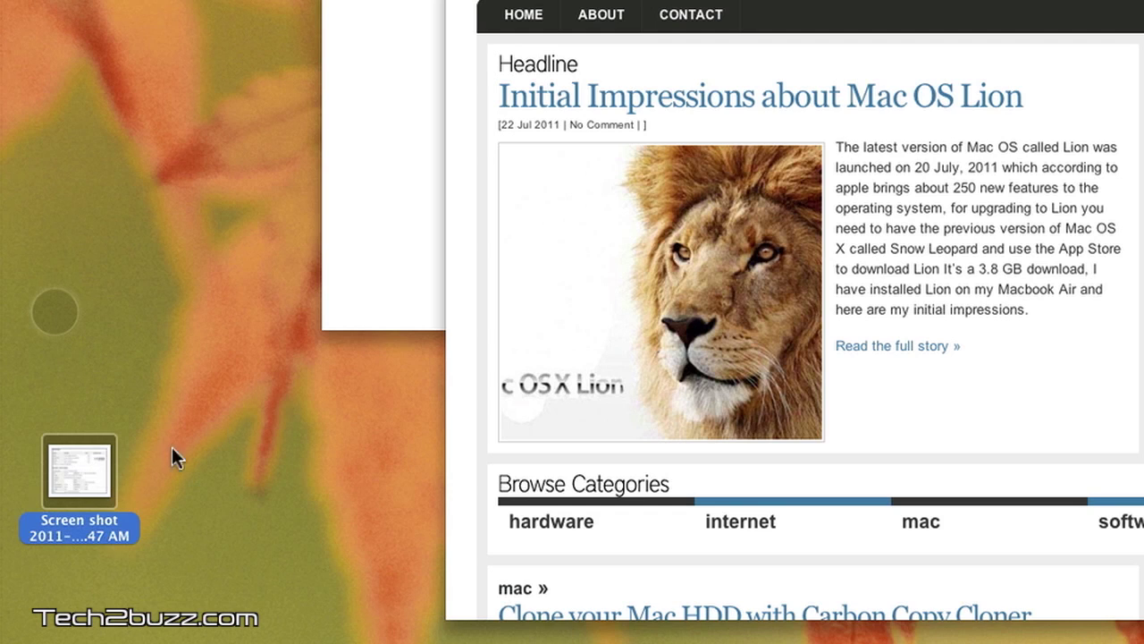
{"action": "left_click_drag", "start_coordinate": [97, 467], "coordinate": [60, 300]}
{"action": "left_click", "coordinate": [964, 328]}
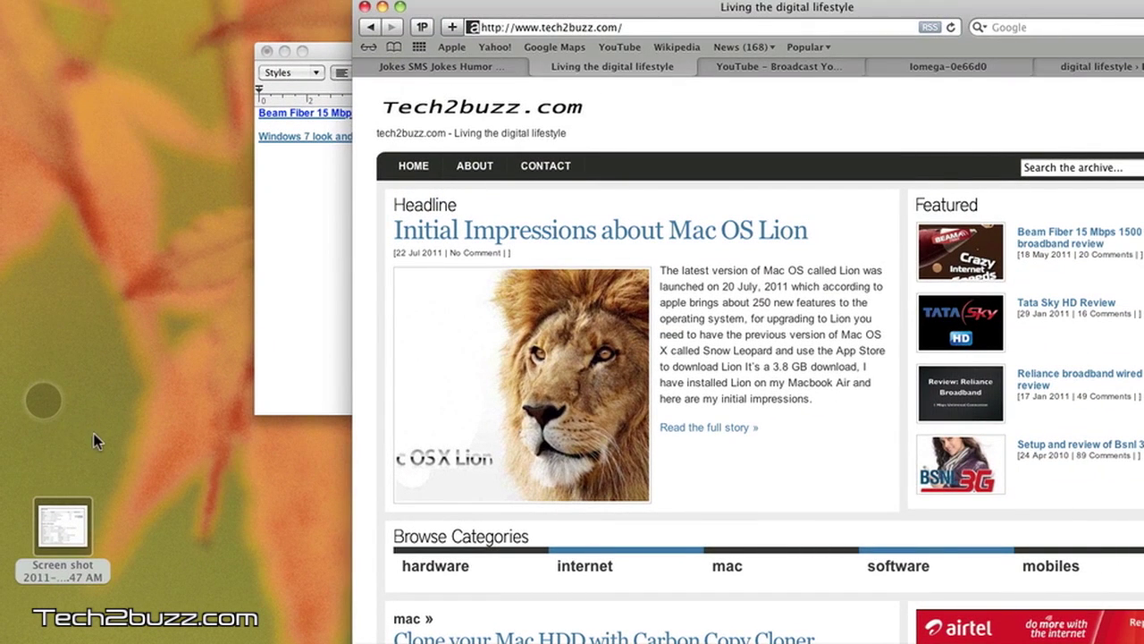
{"action": "left_click", "coordinate": [40, 404]}
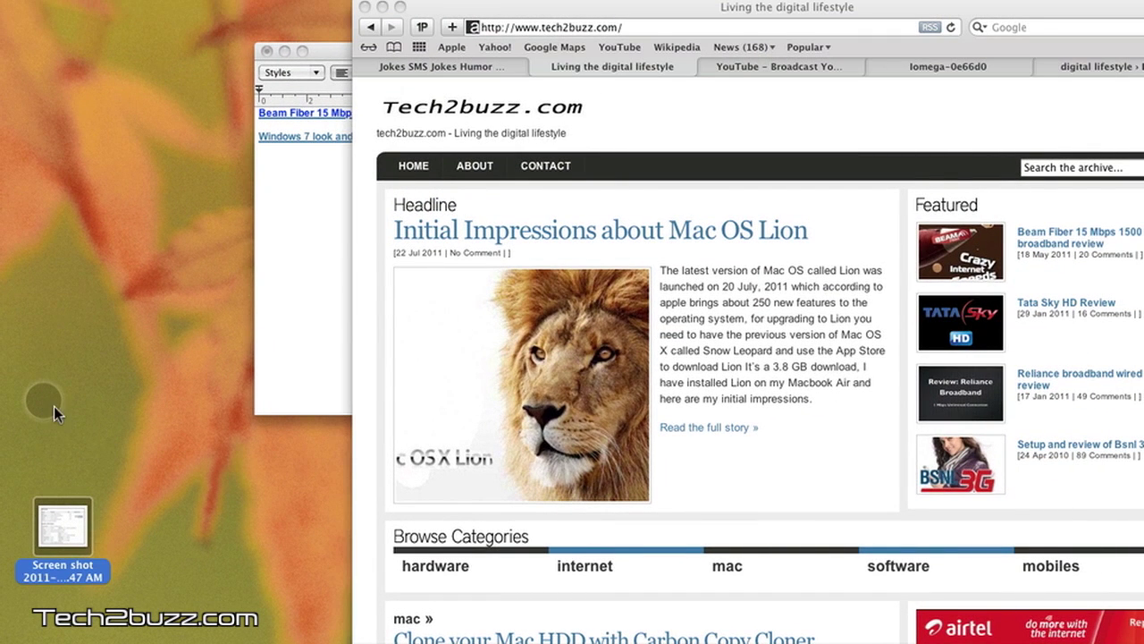
{"action": "left_click", "coordinate": [661, 360]}
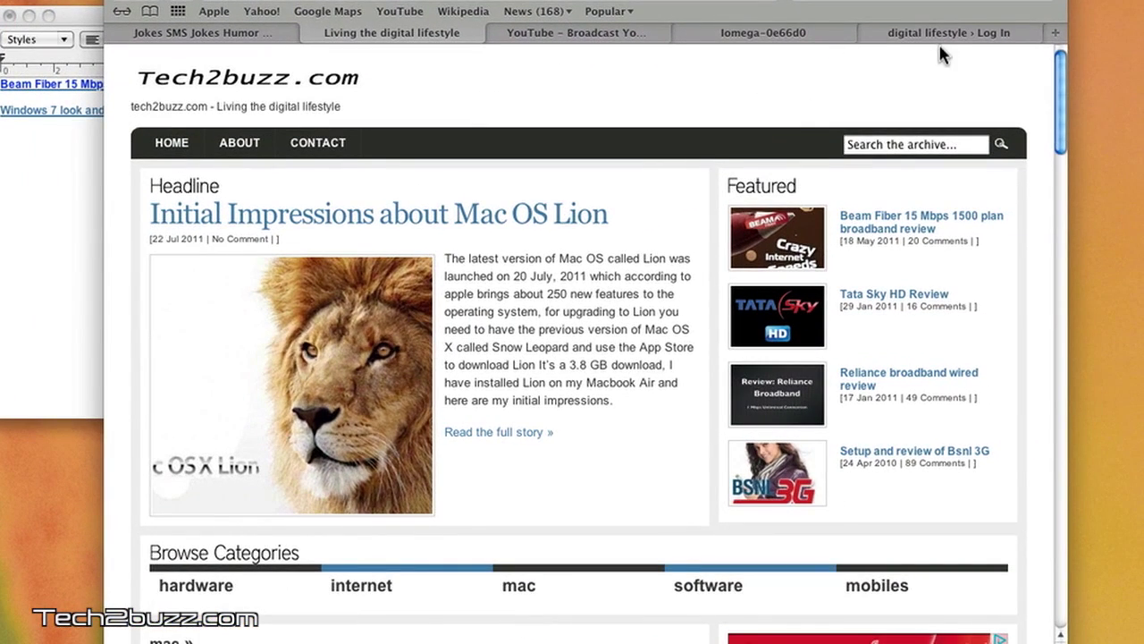
Sign in to the blog's WordPress dashboard with 1Password's saved admin login, then log out.
{"action": "left_click", "coordinate": [948, 34]}
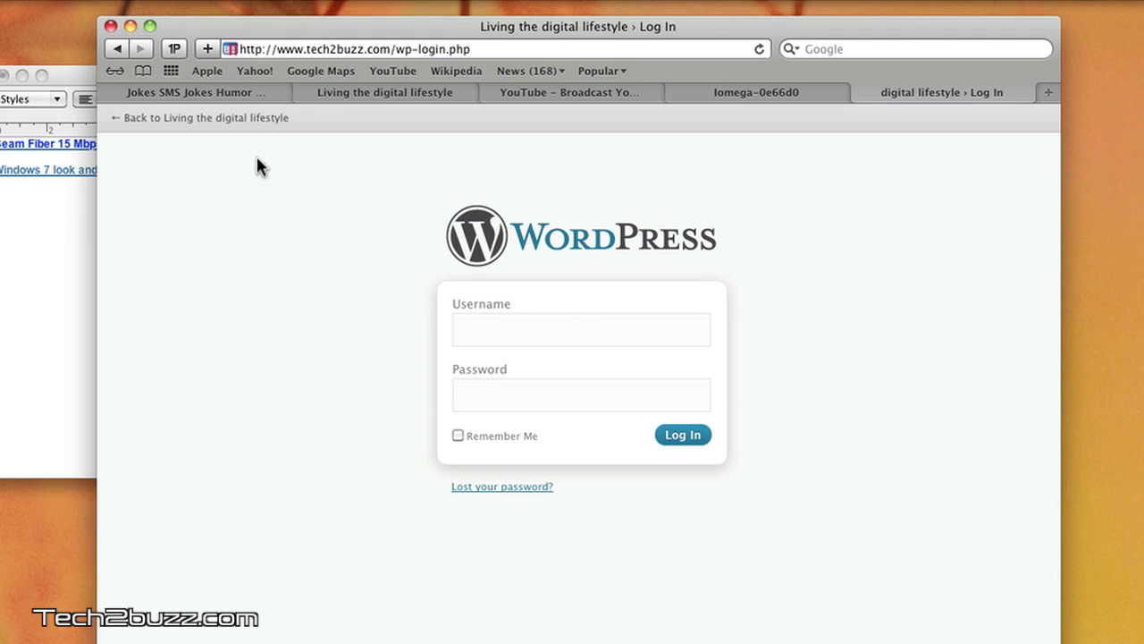
{"action": "left_click", "coordinate": [173, 50]}
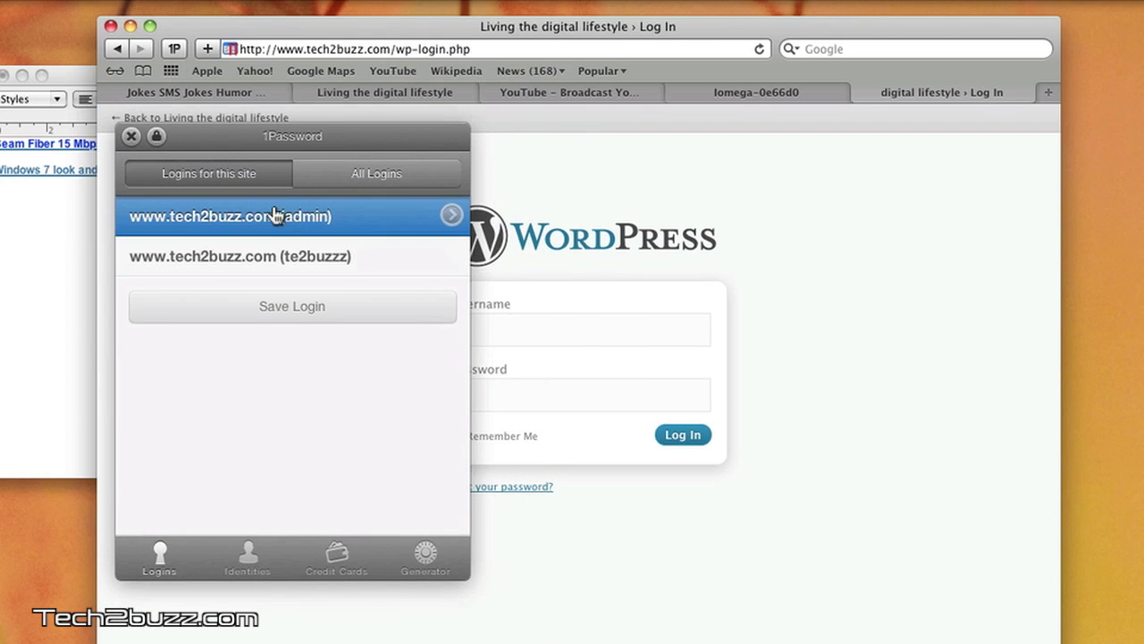
{"action": "left_click", "coordinate": [276, 215]}
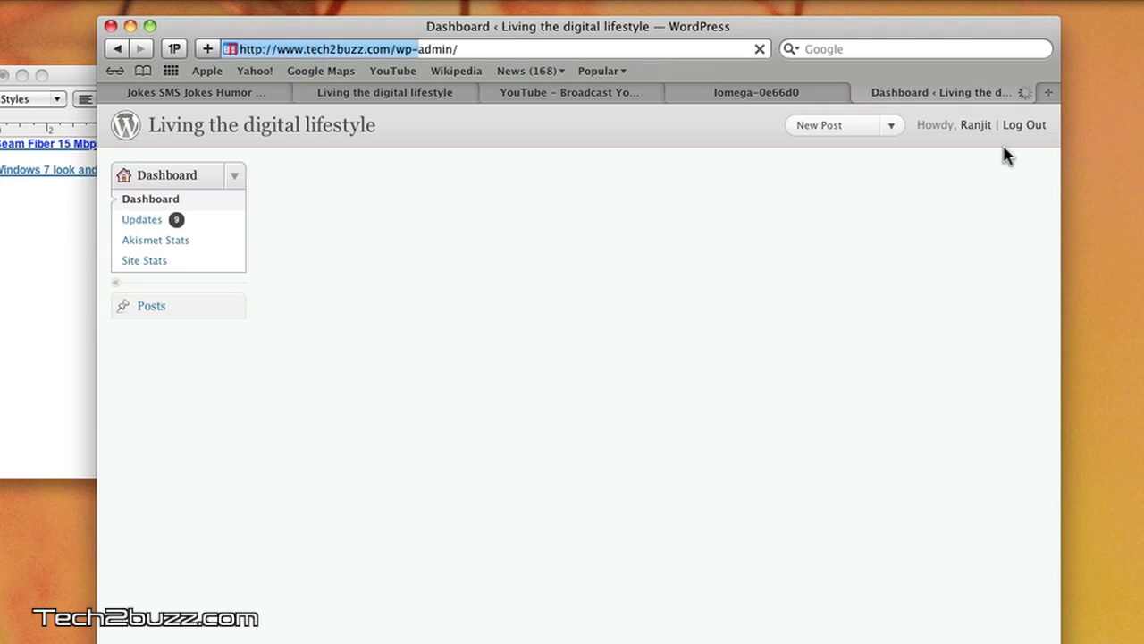
{"action": "left_click", "coordinate": [1025, 125]}
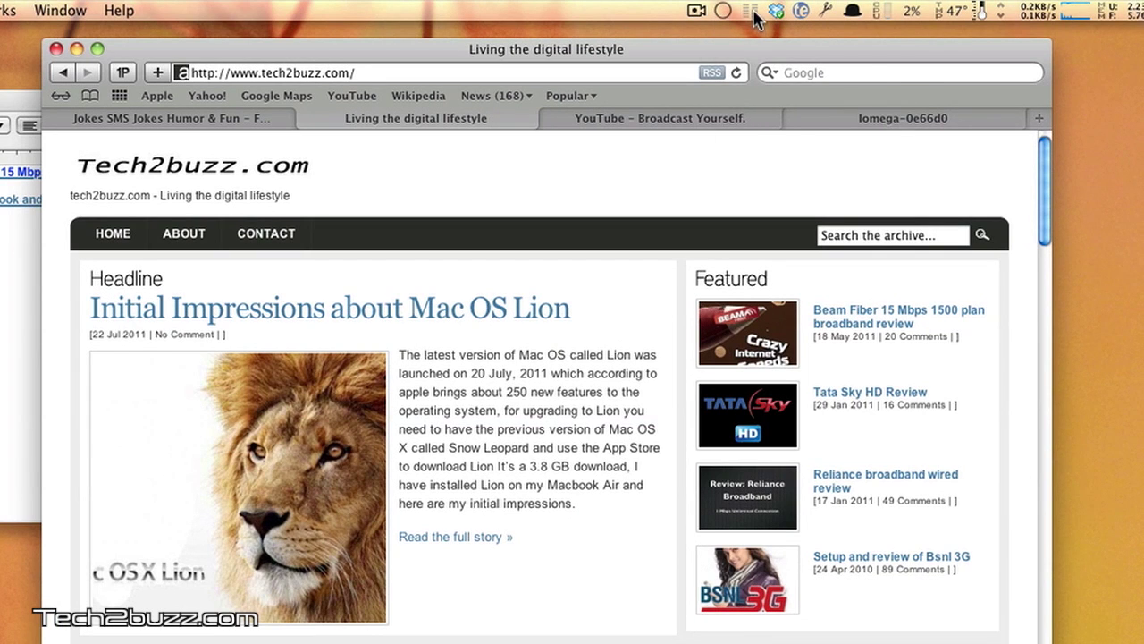
Open Little Snitch Preferences on the General tab, nudge the window into place, then close it.
{"action": "left_click", "coordinate": [751, 12]}
{"action": "left_click", "coordinate": [806, 132]}
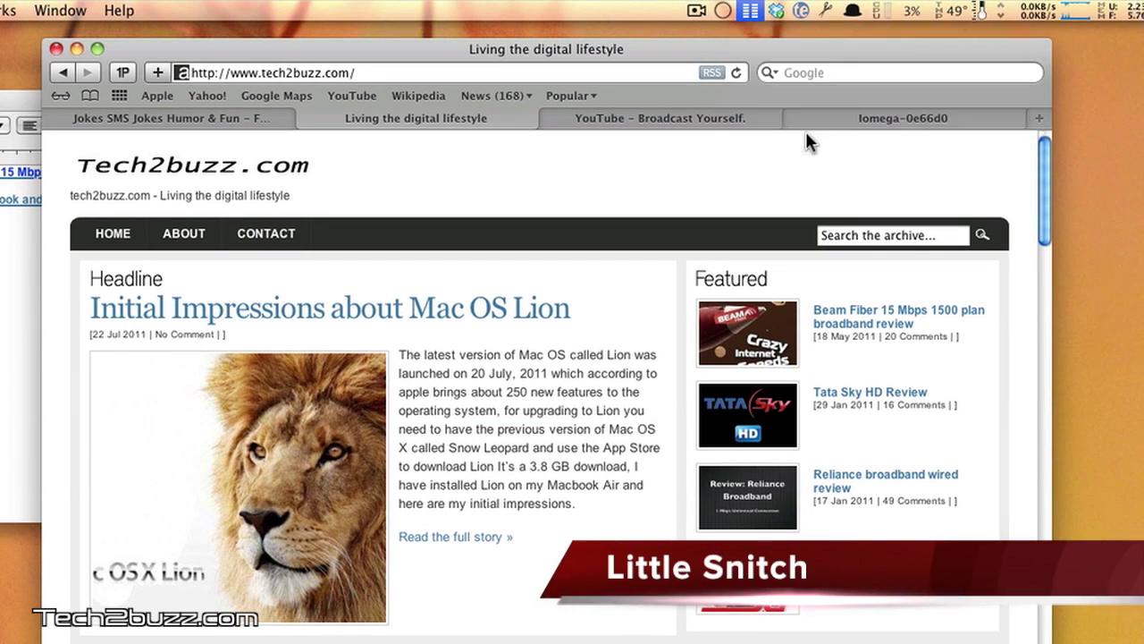
{"action": "left_click", "coordinate": [440, 197]}
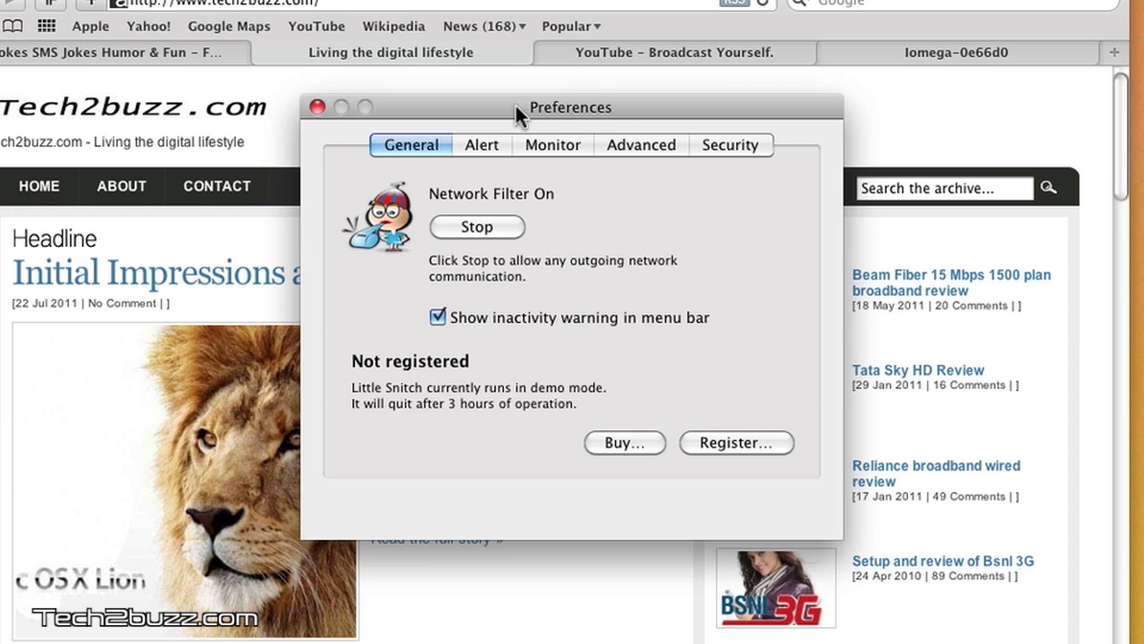
{"action": "left_click_drag", "start_coordinate": [515, 103], "coordinate": [493, 96]}
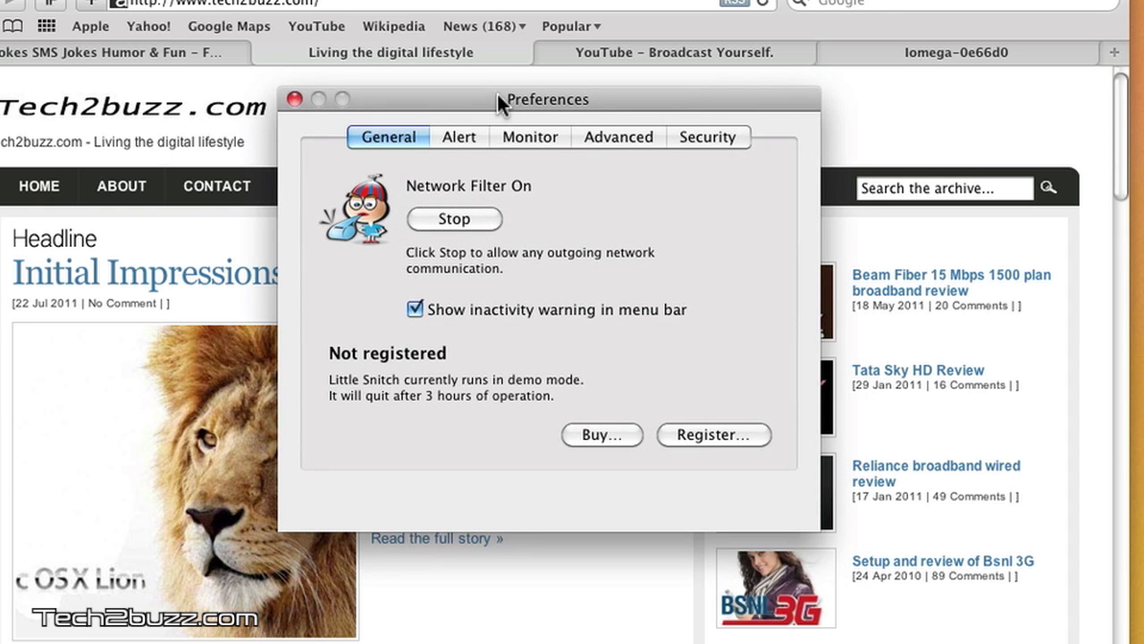
{"action": "left_click", "coordinate": [295, 98]}
Launch MPlayerX via Alfred ('mpl'), play New i7 Computer Hackintosh.mov in it, and pause.
{"action": "key", "text": "alt+space"}
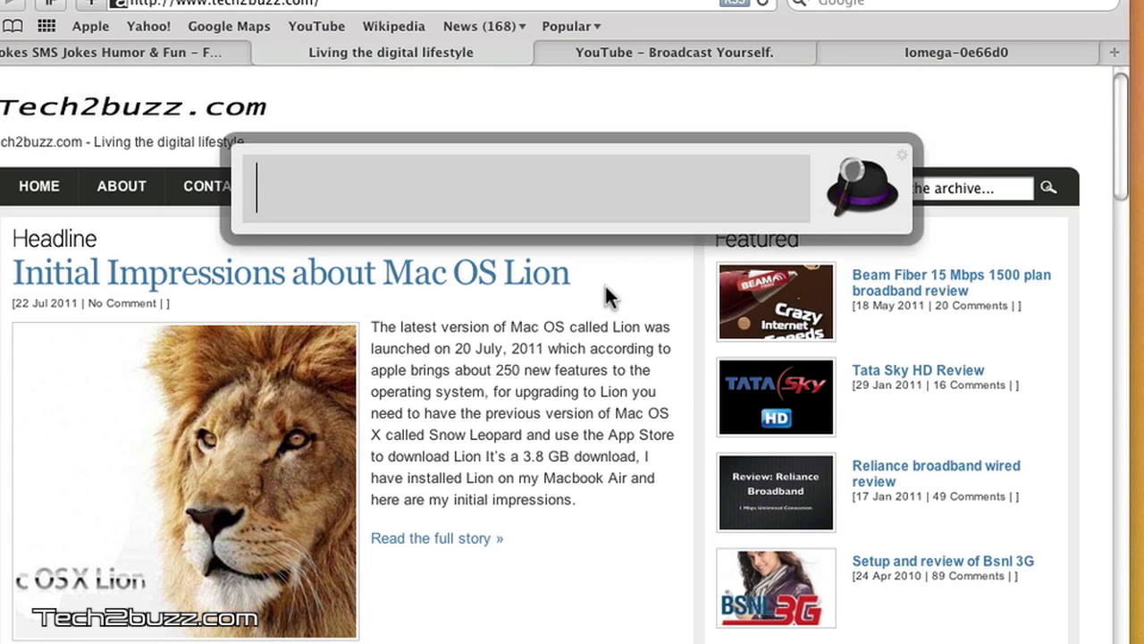
{"action": "type", "text": "mpl"}
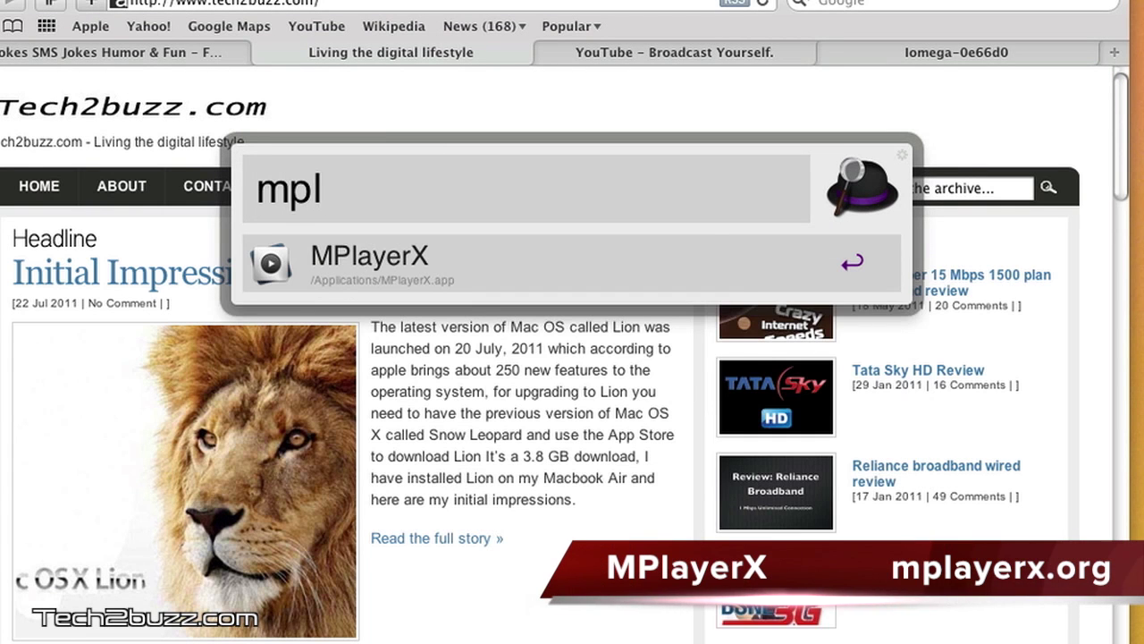
{"action": "key", "text": "Return"}
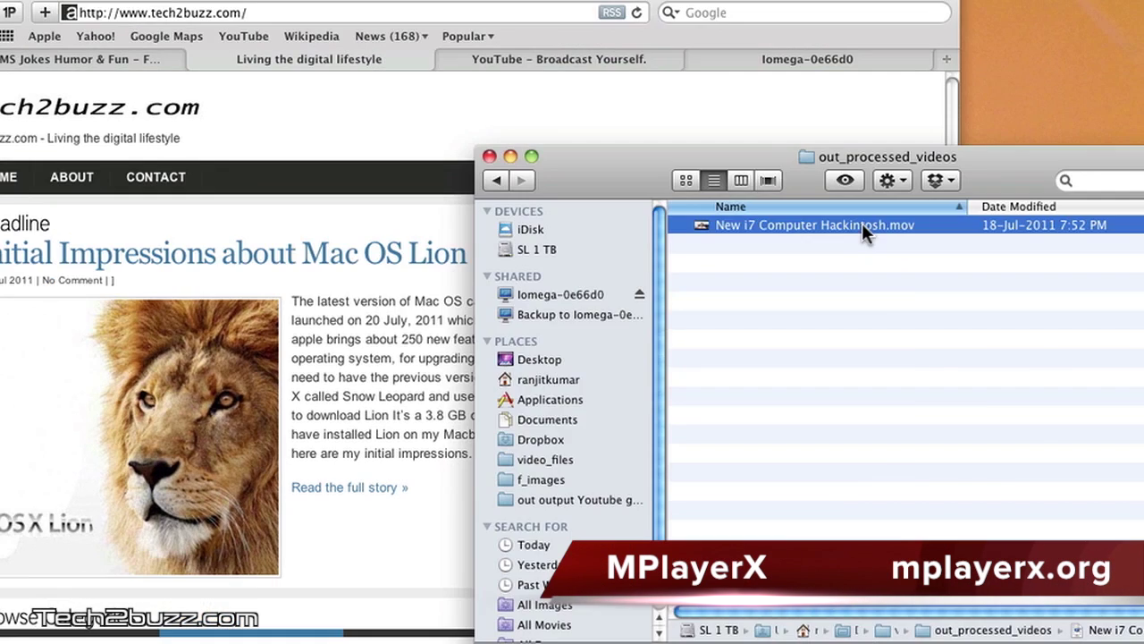
{"action": "right_click", "coordinate": [862, 223]}
{"action": "mouse_move", "coordinate": [901, 254]}
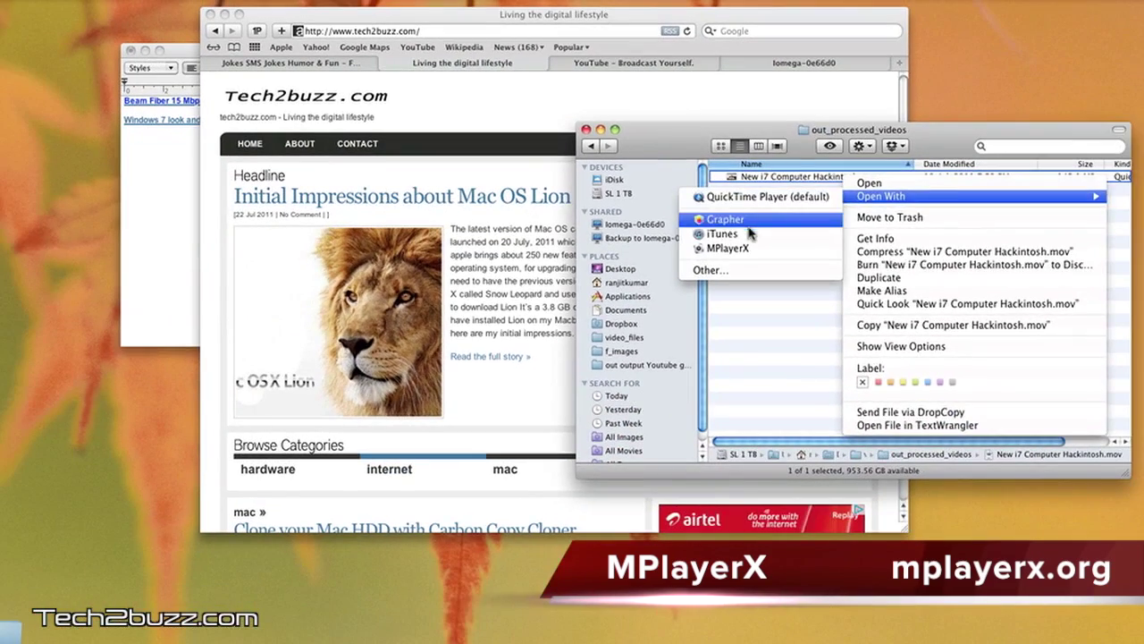
{"action": "left_click", "coordinate": [696, 329]}
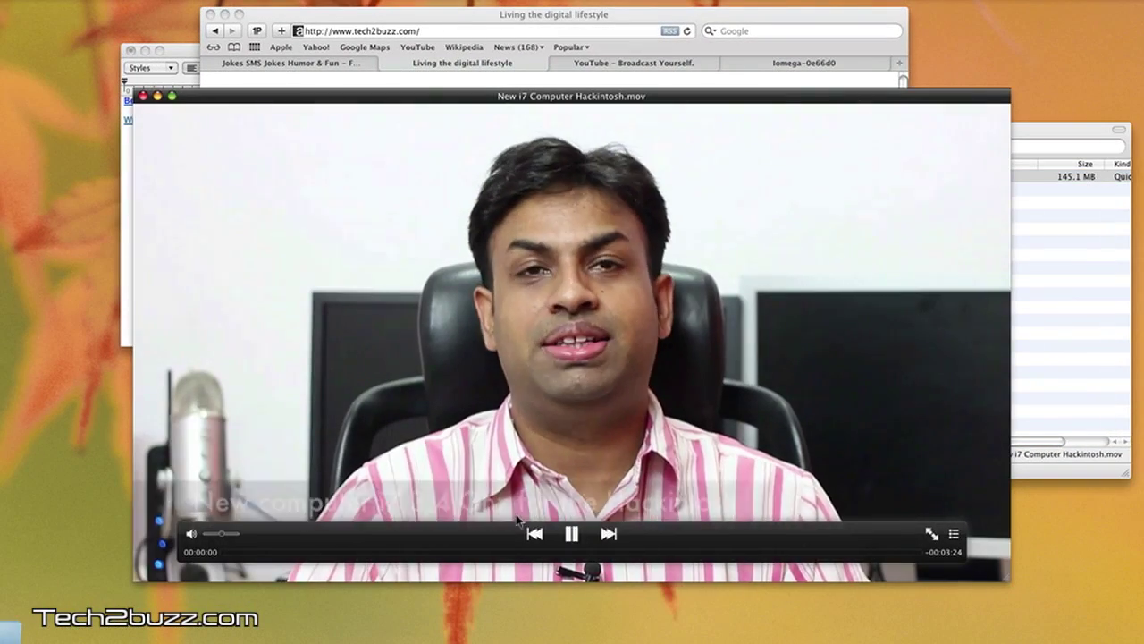
{"action": "left_click", "coordinate": [570, 534]}
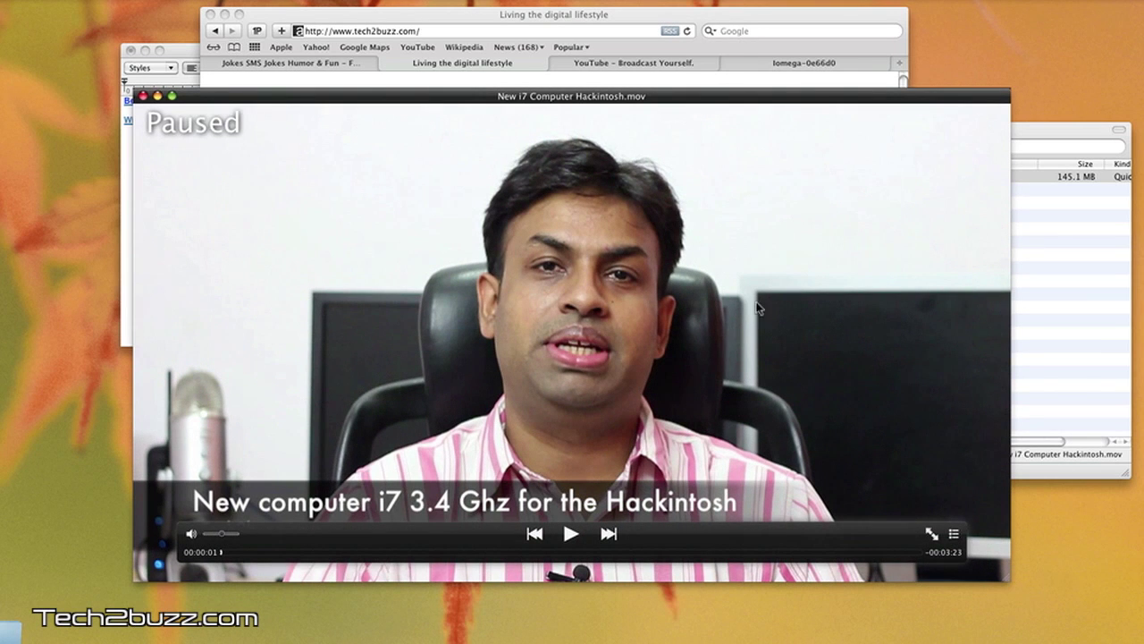
Close the video player and the out_processed_videos Finder window.
{"action": "left_click", "coordinate": [144, 96]}
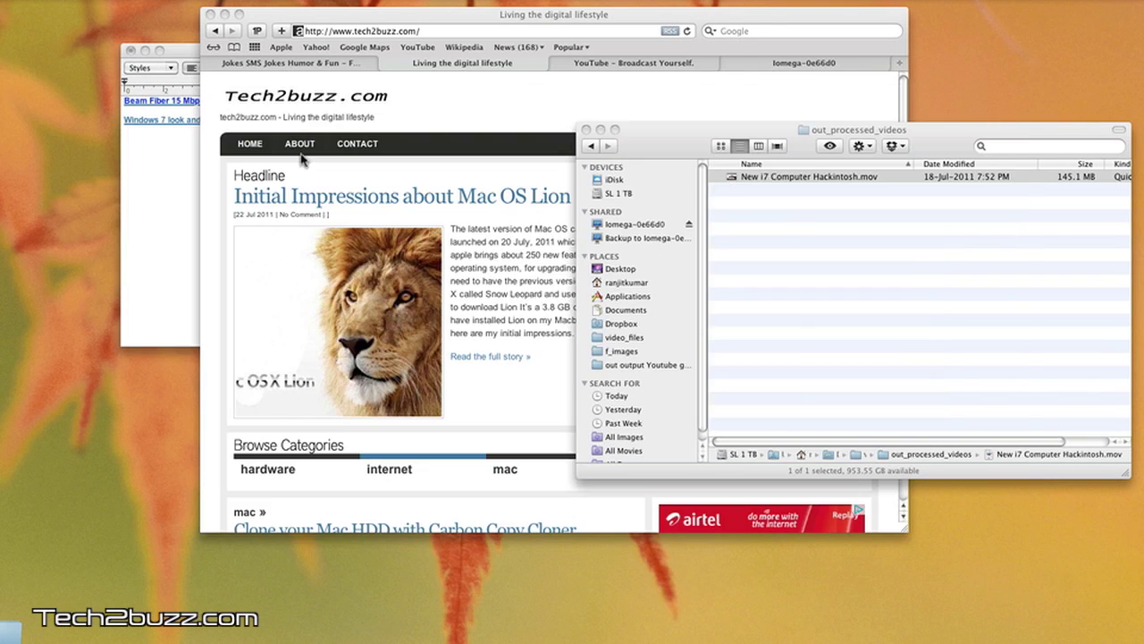
{"action": "left_click", "coordinate": [769, 216]}
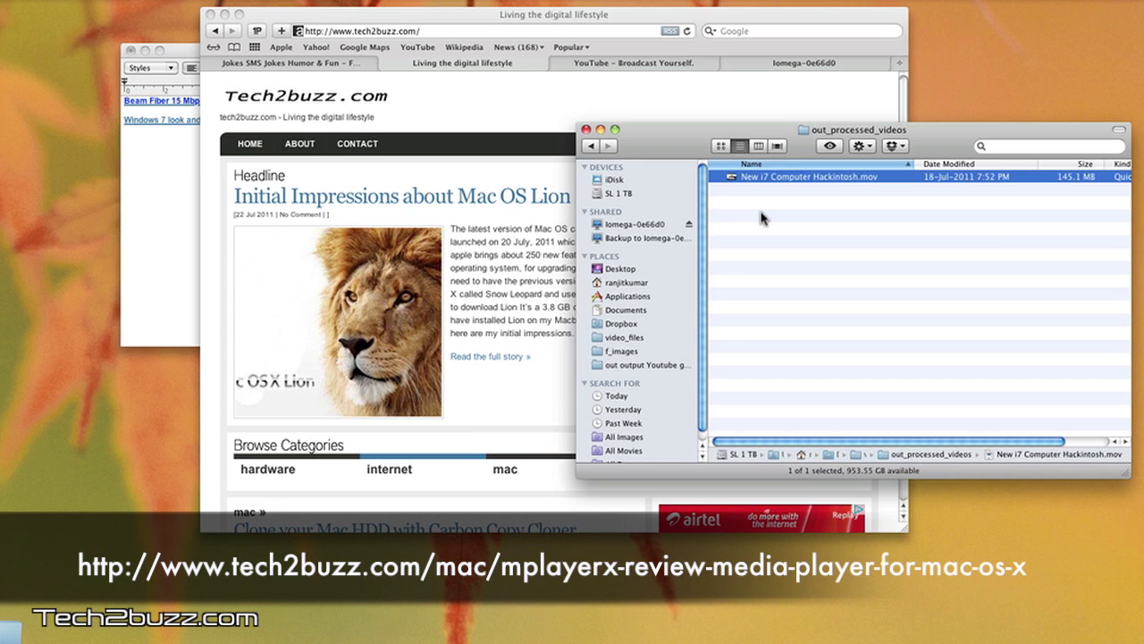
{"action": "left_click", "coordinate": [586, 130]}
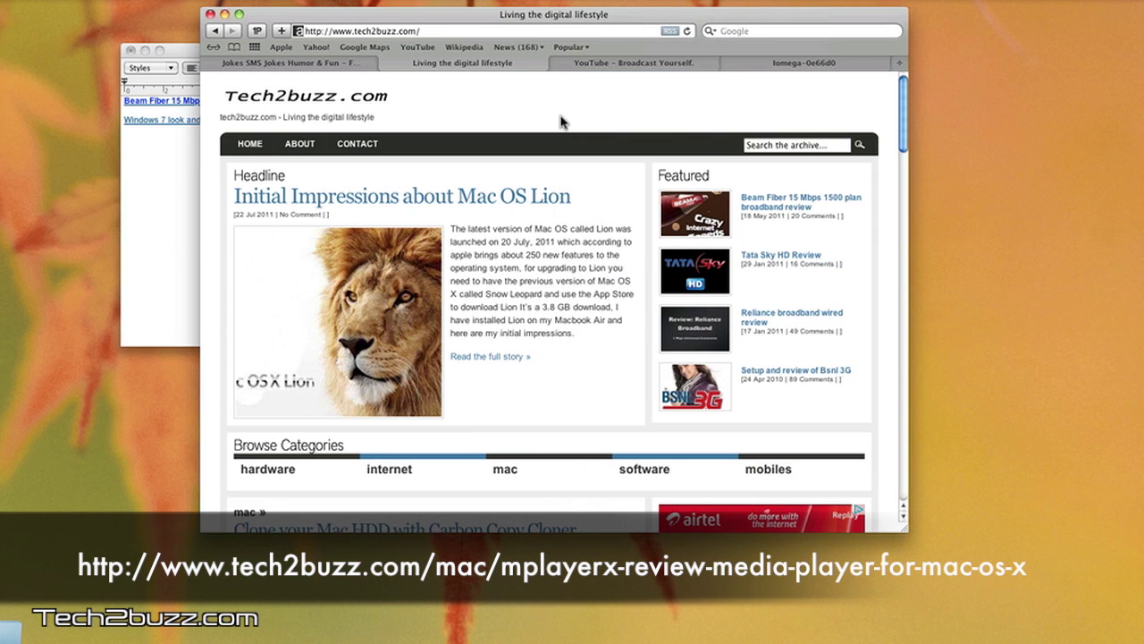
Launch TextWrangler via Alfred ('text') and reposition its PHP document window.
{"action": "key", "text": "alt+space"}
{"action": "type", "text": "text"}
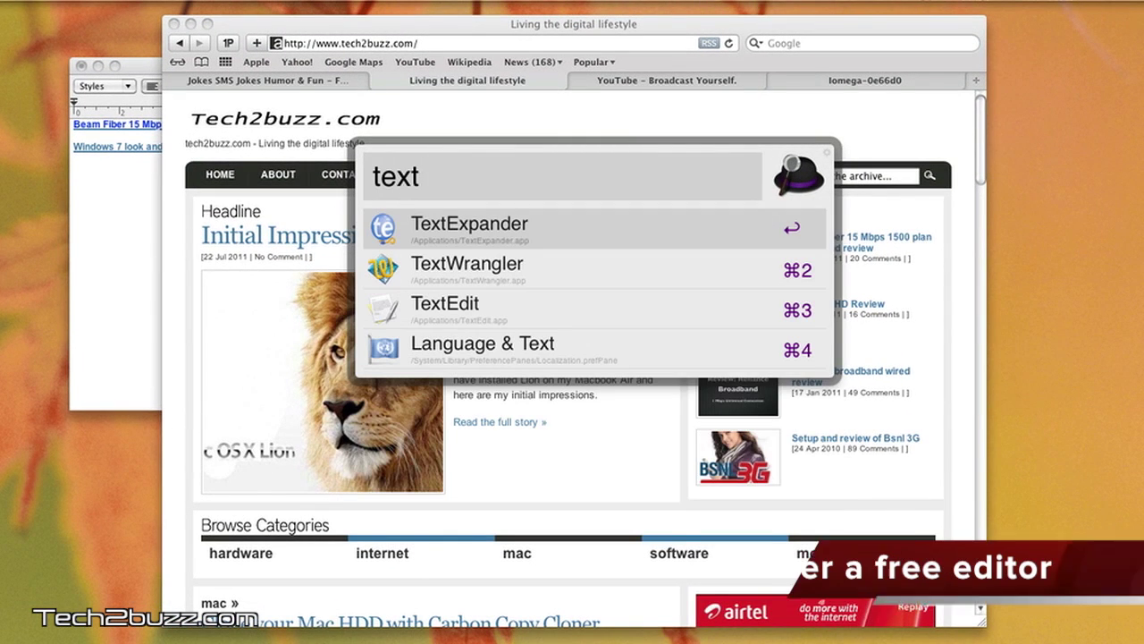
{"action": "key", "text": "Down"}
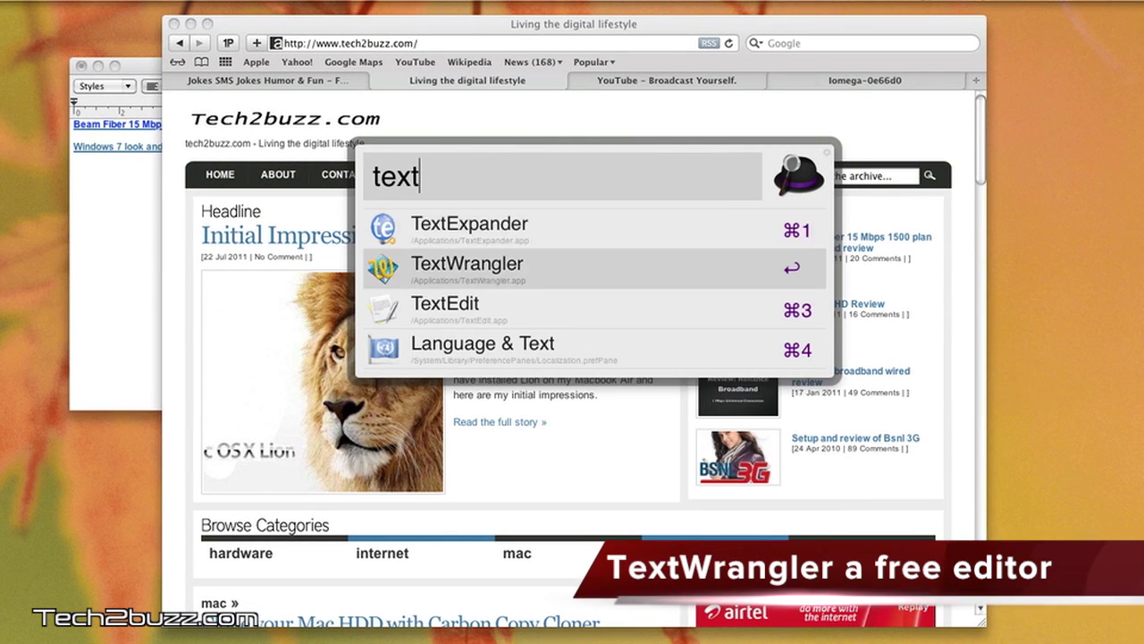
{"action": "key", "text": "Return"}
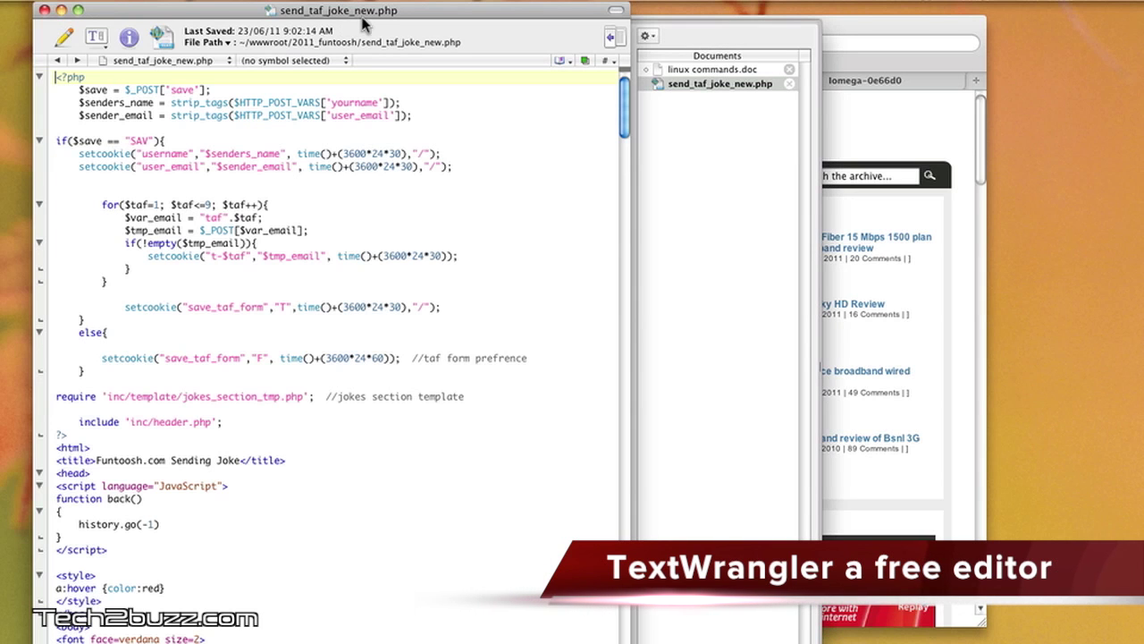
{"action": "left_click_drag", "start_coordinate": [367, 11], "coordinate": [509, 18]}
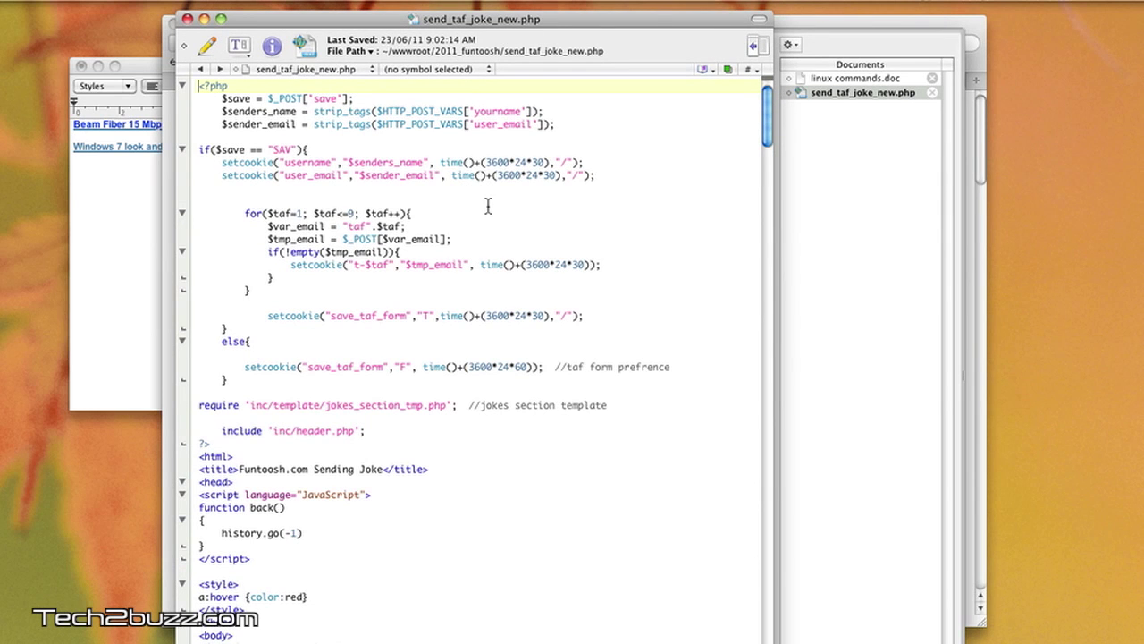
{"action": "scroll", "coordinate": [485, 205], "scroll_direction": "down", "scroll_amount": 2}
{"action": "scroll", "coordinate": [486, 205], "scroll_direction": "up", "scroll_amount": 2}
View linux commands.doc and place the caret on the netstat command line.
{"action": "left_click", "coordinate": [849, 80]}
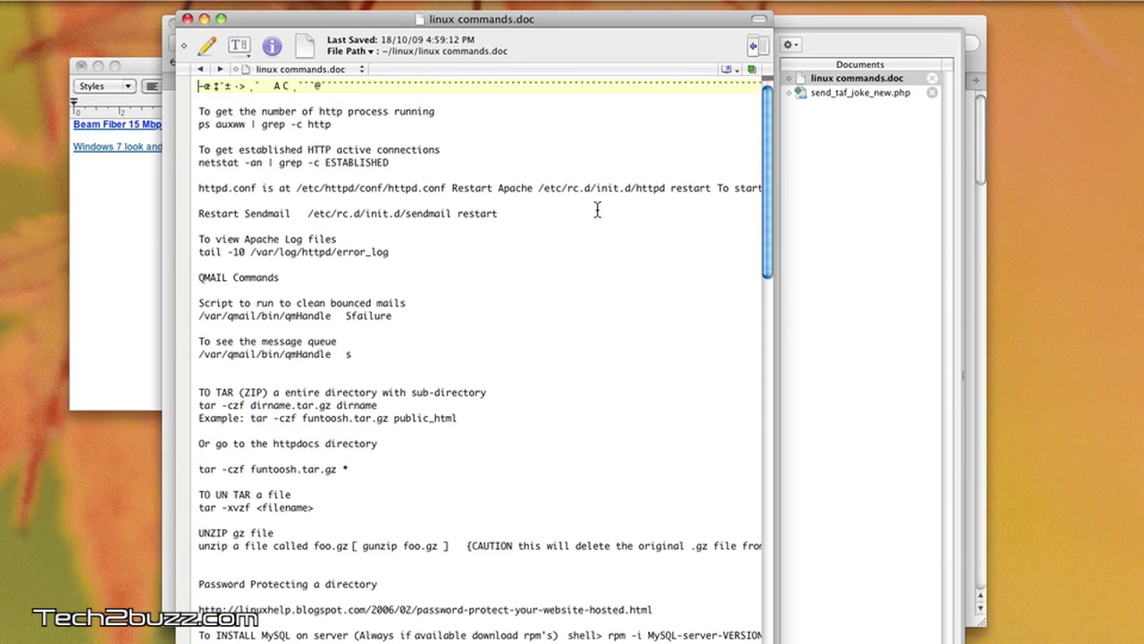
{"action": "scroll", "coordinate": [596, 214], "scroll_direction": "down", "scroll_amount": 4}
{"action": "scroll", "coordinate": [596, 214], "scroll_direction": "up", "scroll_amount": 4}
{"action": "scroll", "coordinate": [596, 213], "scroll_direction": "down", "scroll_amount": 7}
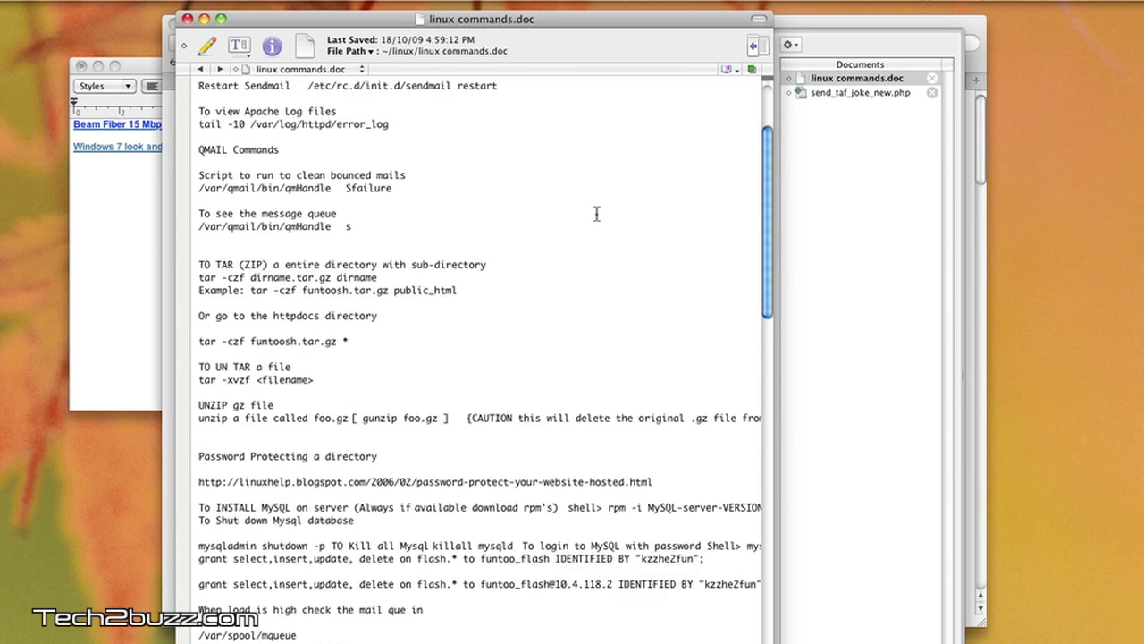
{"action": "scroll", "coordinate": [597, 213], "scroll_direction": "up", "scroll_amount": 7}
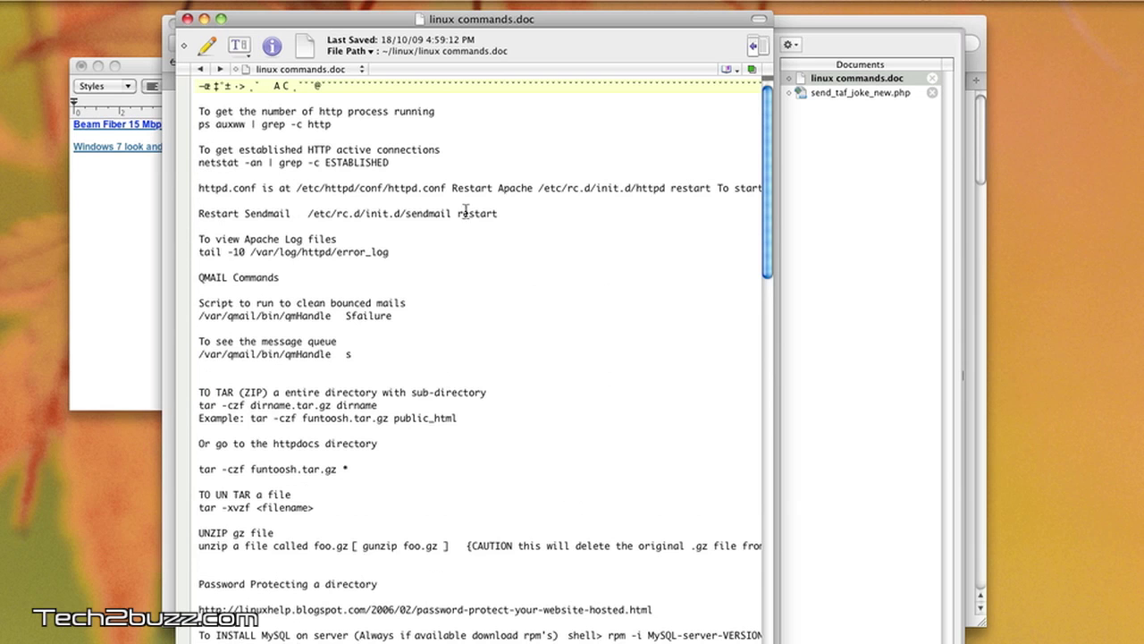
{"action": "scroll", "coordinate": [492, 223], "scroll_direction": "down", "scroll_amount": 3}
{"action": "scroll", "coordinate": [487, 197], "scroll_direction": "up", "scroll_amount": 3}
{"action": "left_click", "coordinate": [480, 164]}
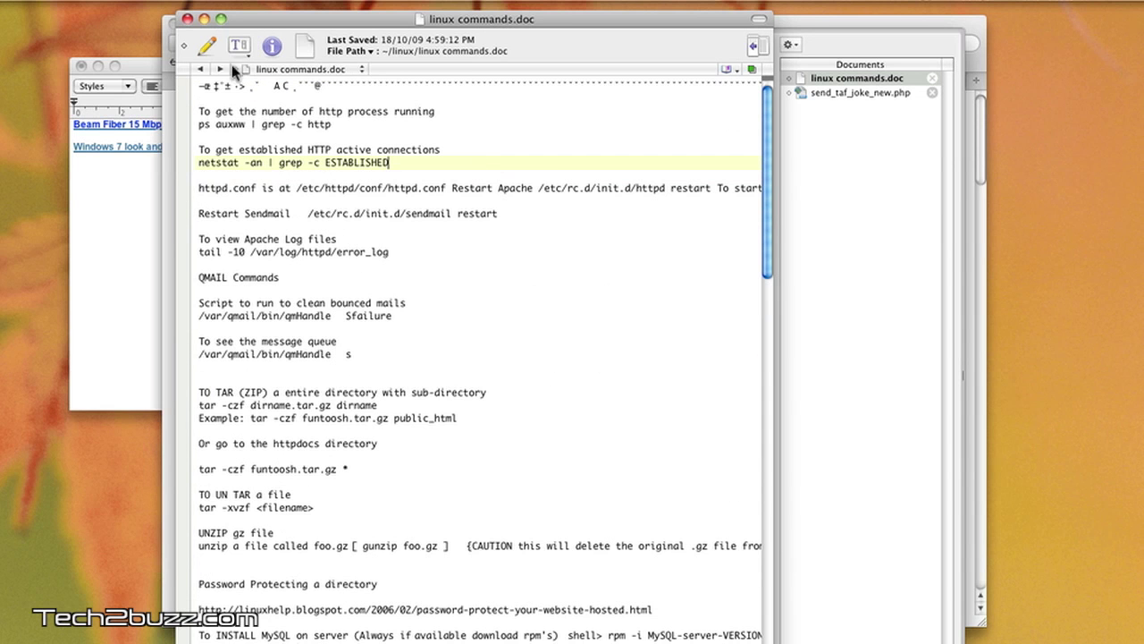
Switch to send_taf_joke_new.php and place the caret on an empty code line.
{"action": "left_click", "coordinate": [854, 95]}
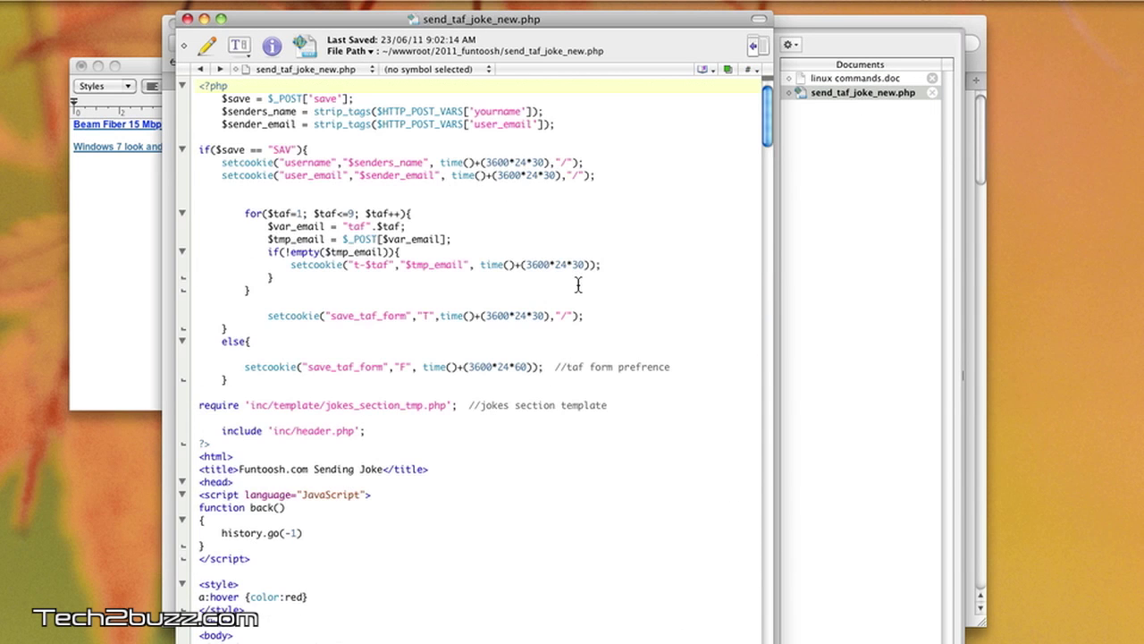
{"action": "scroll", "coordinate": [577, 284], "scroll_direction": "down", "scroll_amount": 4}
{"action": "scroll", "coordinate": [578, 284], "scroll_direction": "up", "scroll_amount": 4}
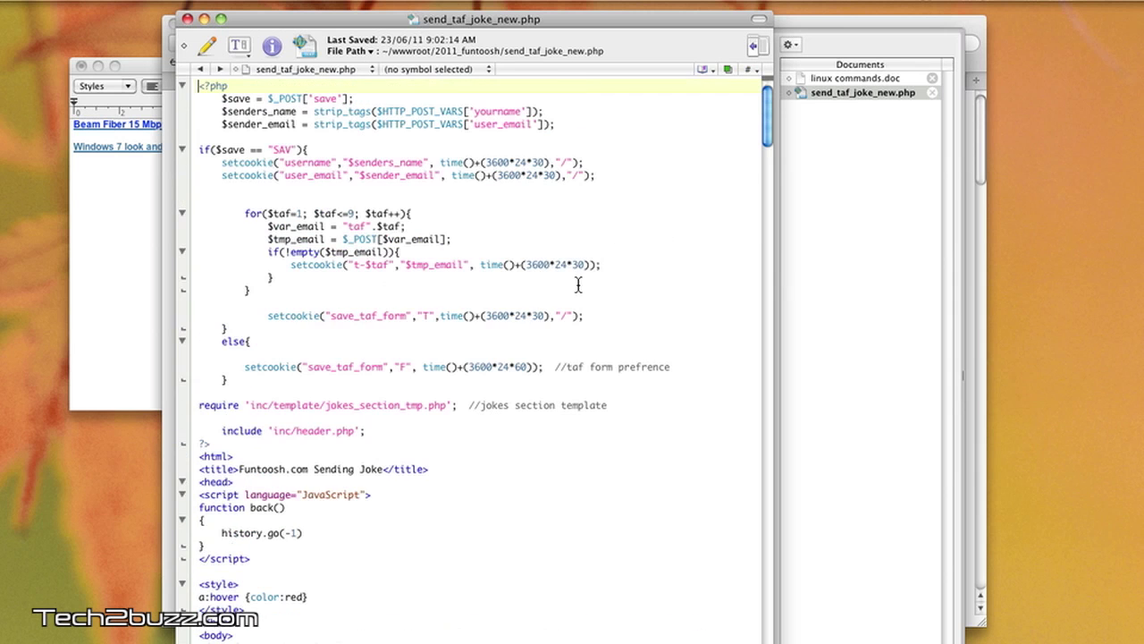
{"action": "left_click", "coordinate": [364, 303]}
Launch the App Store via Alfred ('app') and deny its network connection in Little Snitch.
{"action": "left_click", "coordinate": [428, 191]}
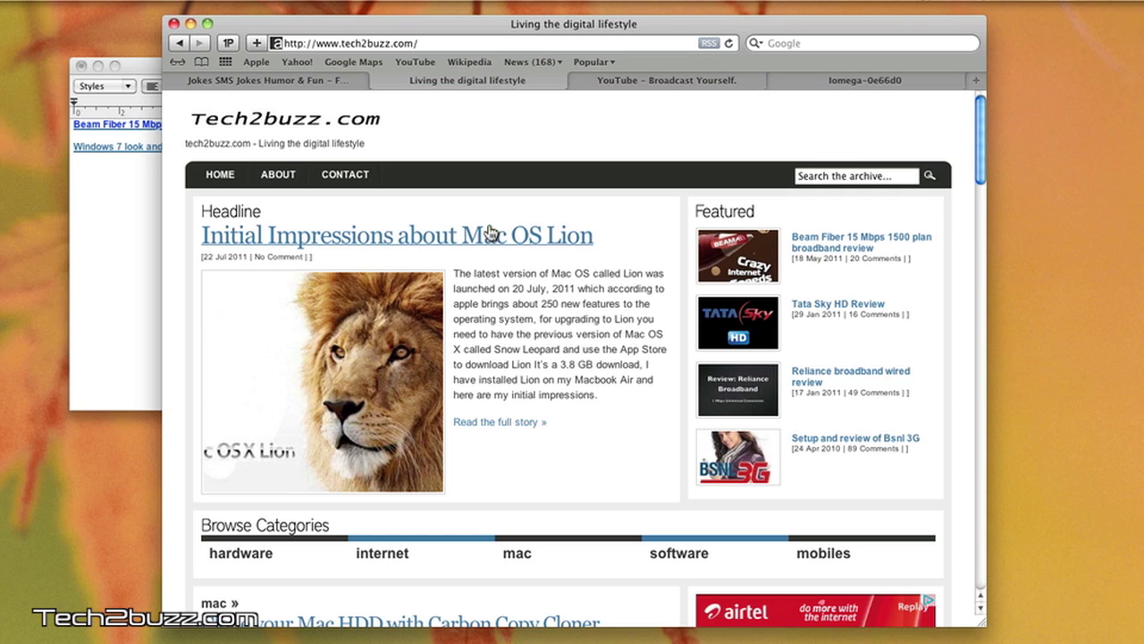
{"action": "key", "text": "alt+space"}
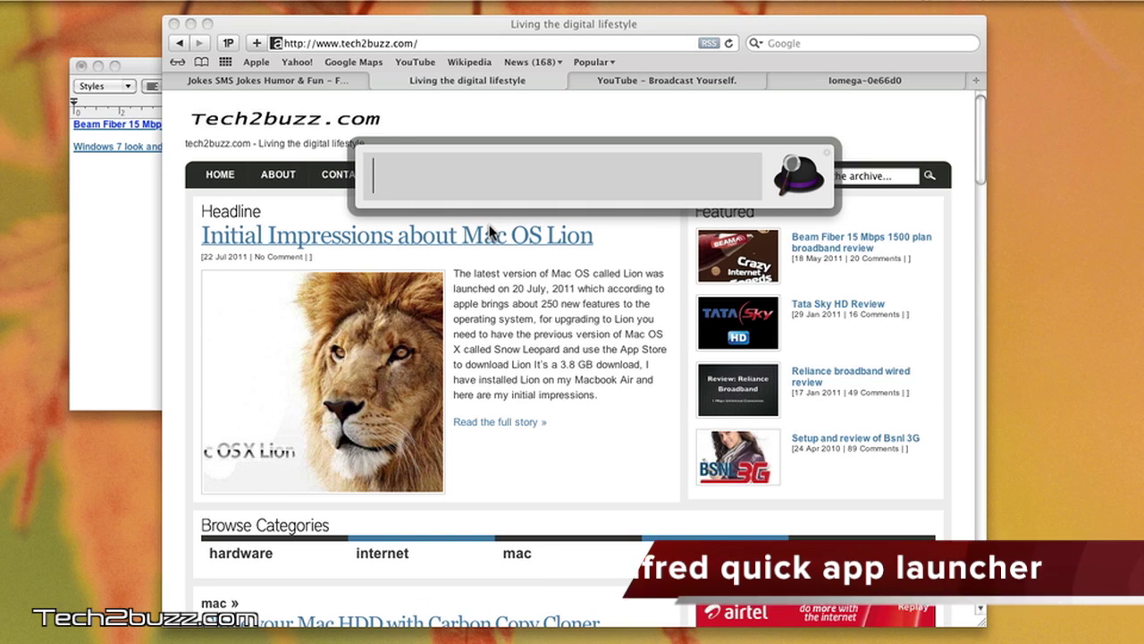
{"action": "type", "text": "app"}
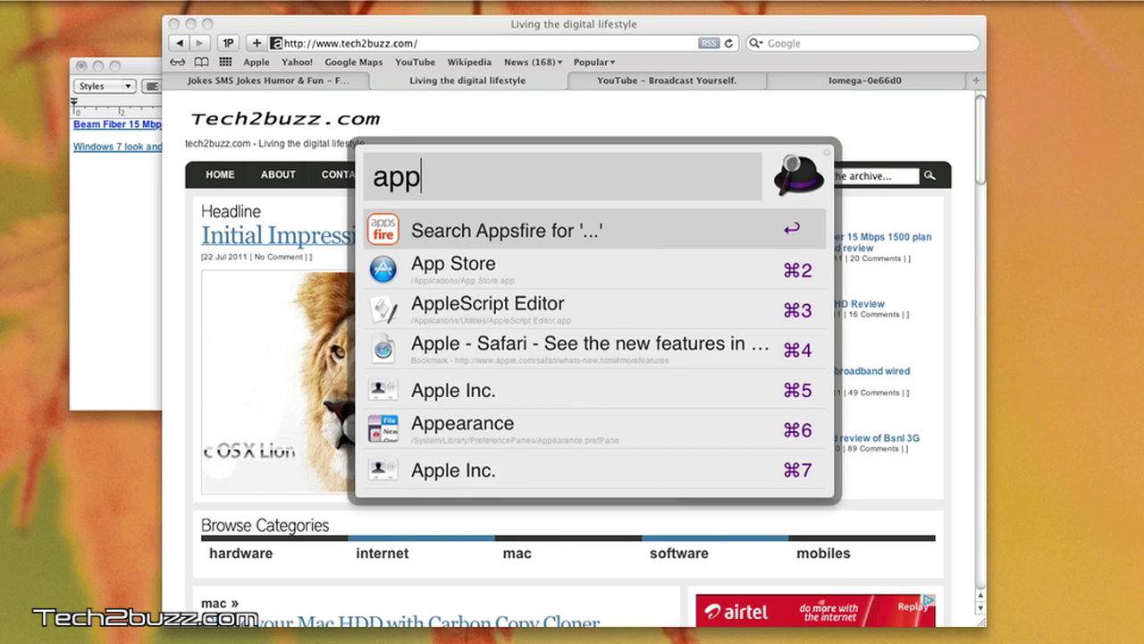
{"action": "key", "text": "Down"}
{"action": "key", "text": "Return"}
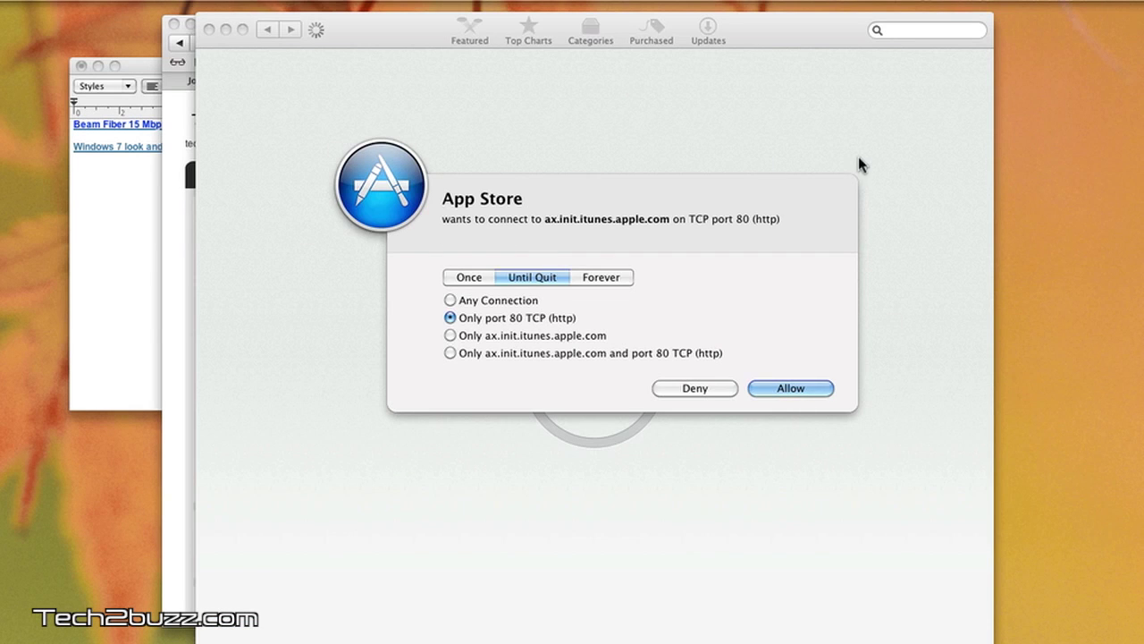
{"action": "left_click", "coordinate": [687, 389]}
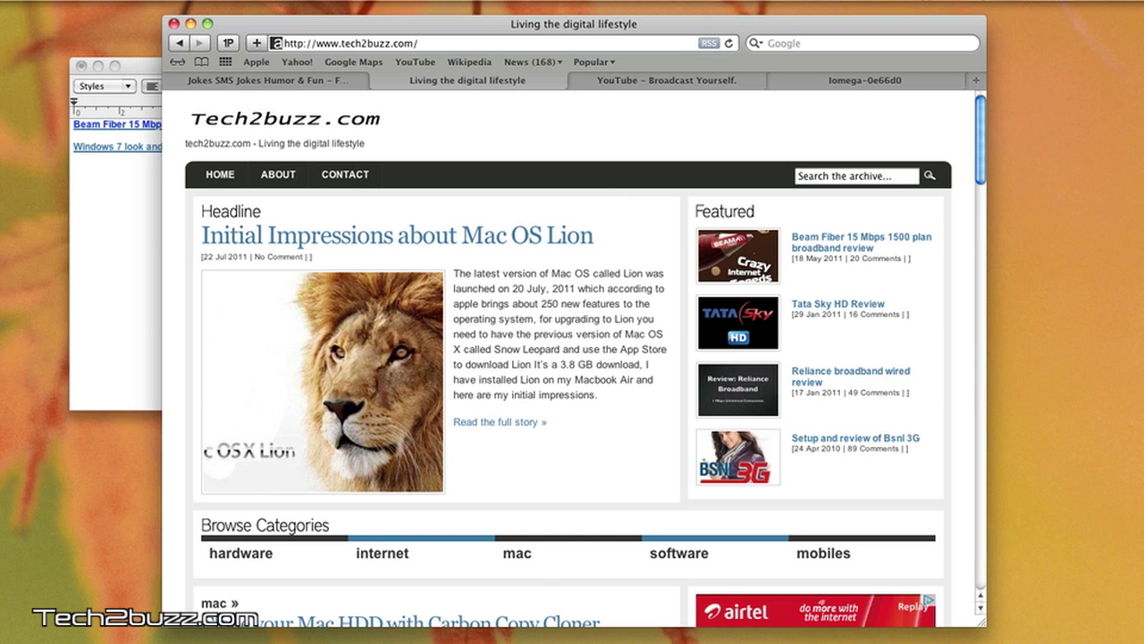
Open the MenuMeters pane and enable the CPU and network menu-bar meters.
{"action": "left_click_drag", "start_coordinate": [997, 201], "coordinate": [601, 143]}
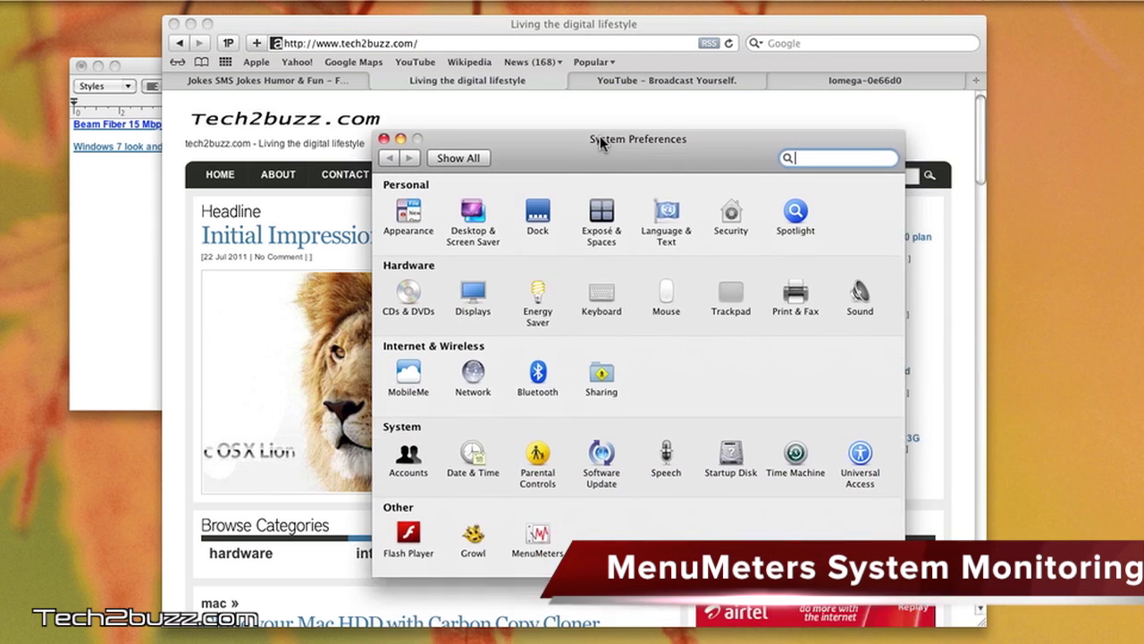
{"action": "left_click", "coordinate": [538, 535]}
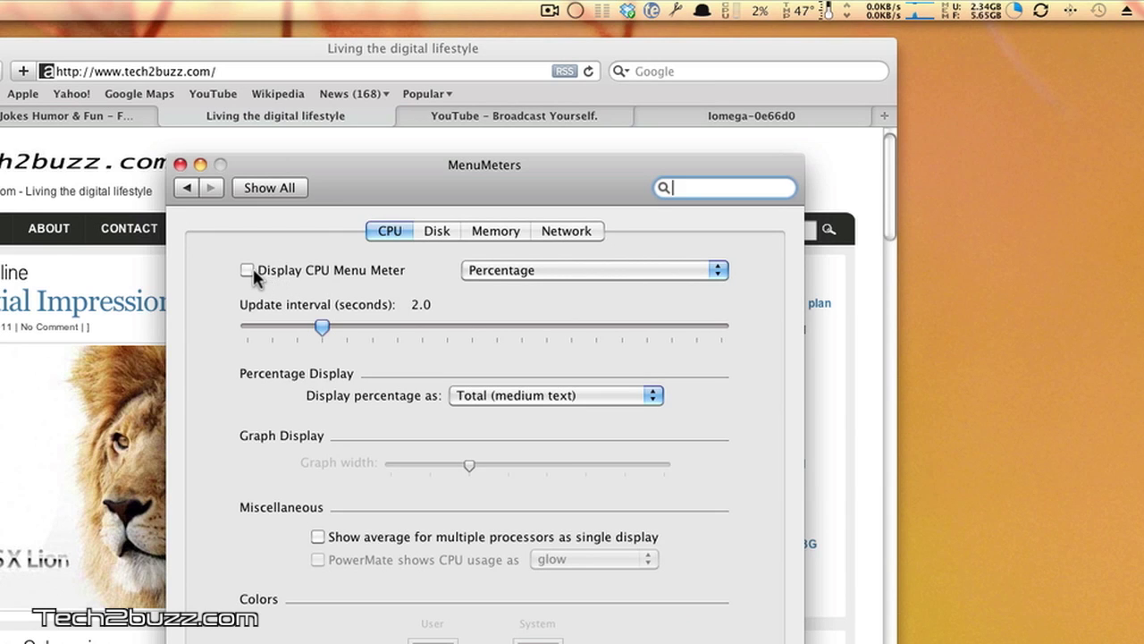
{"action": "left_click", "coordinate": [248, 270]}
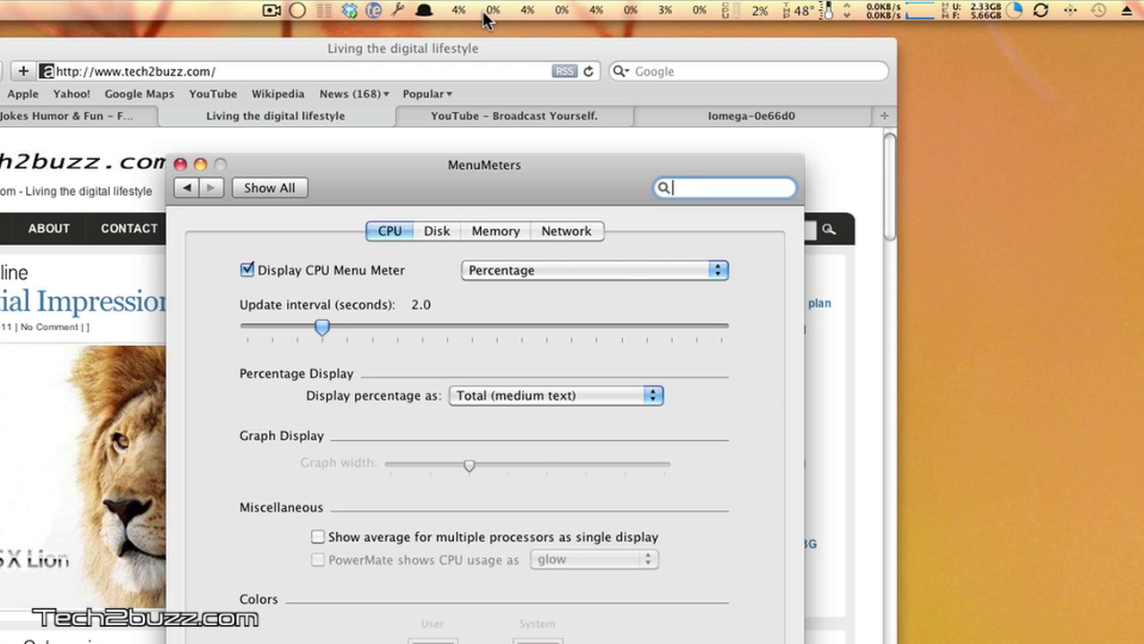
{"action": "left_click", "coordinate": [565, 231]}
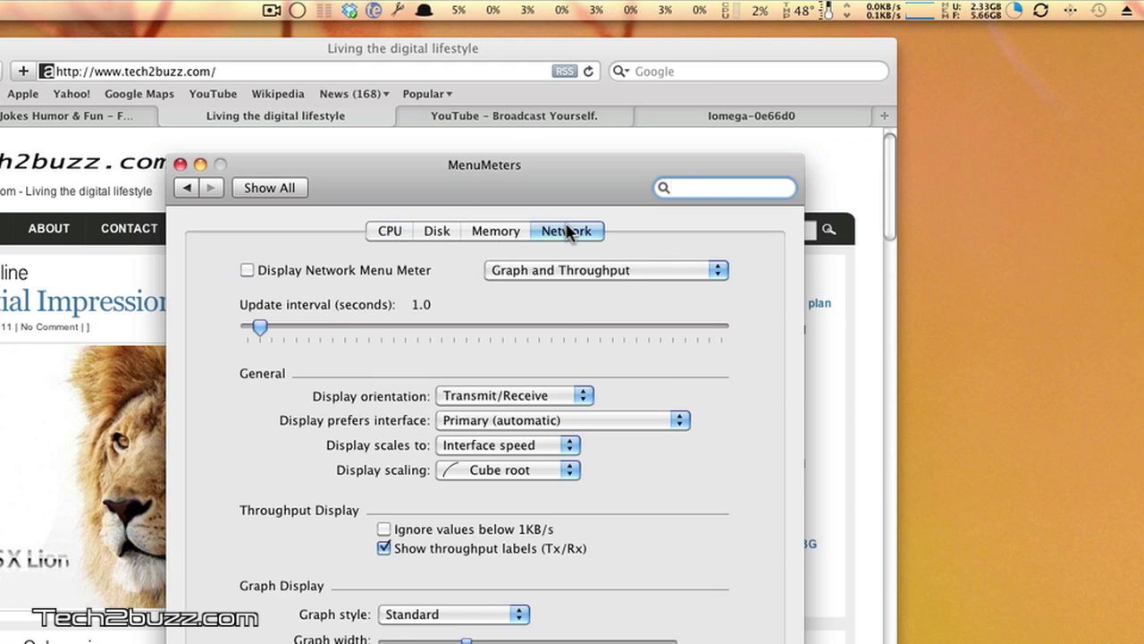
{"action": "left_click", "coordinate": [247, 270]}
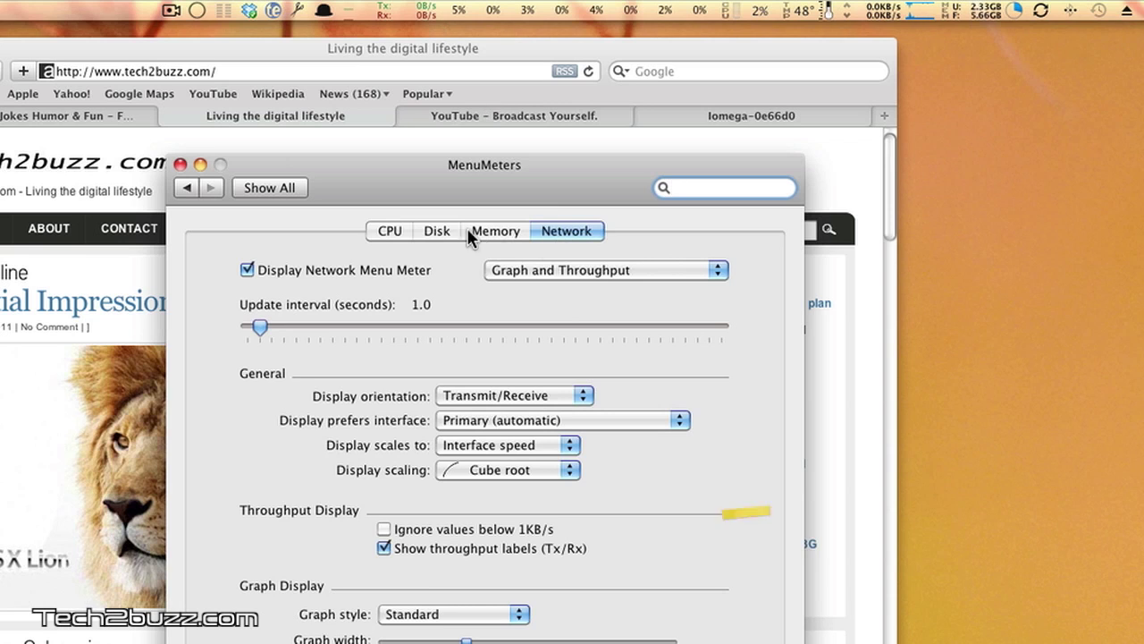
Enable the disk and memory meters, check the disk space readout, and quit System Preferences.
{"action": "left_click", "coordinate": [437, 231]}
{"action": "left_click", "coordinate": [265, 271]}
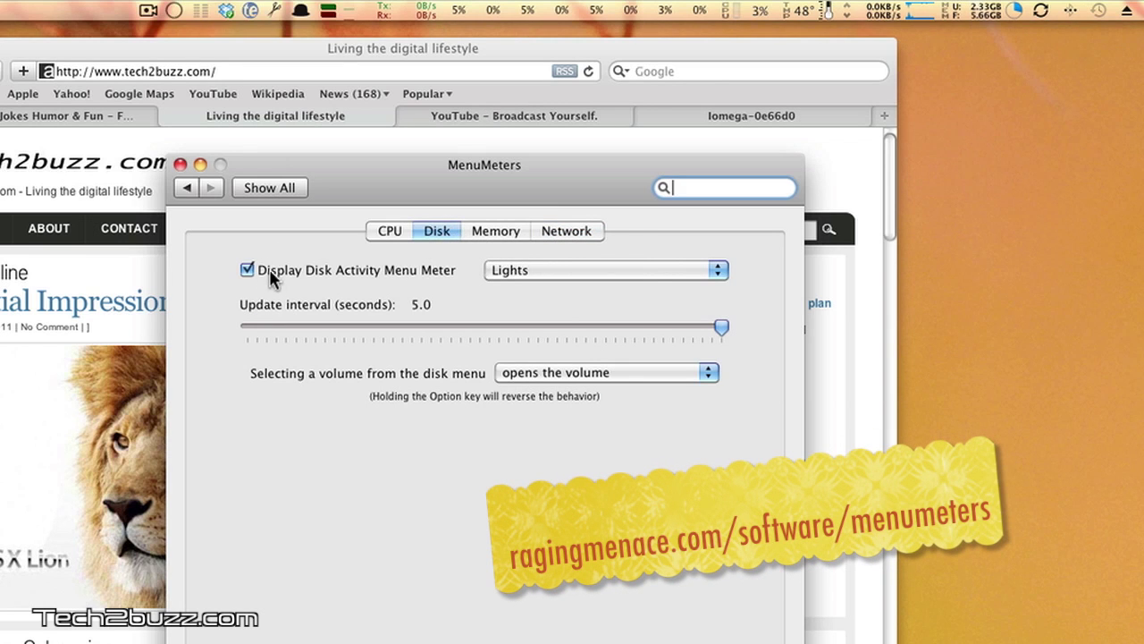
{"action": "left_click", "coordinate": [472, 235]}
{"action": "left_click", "coordinate": [332, 271]}
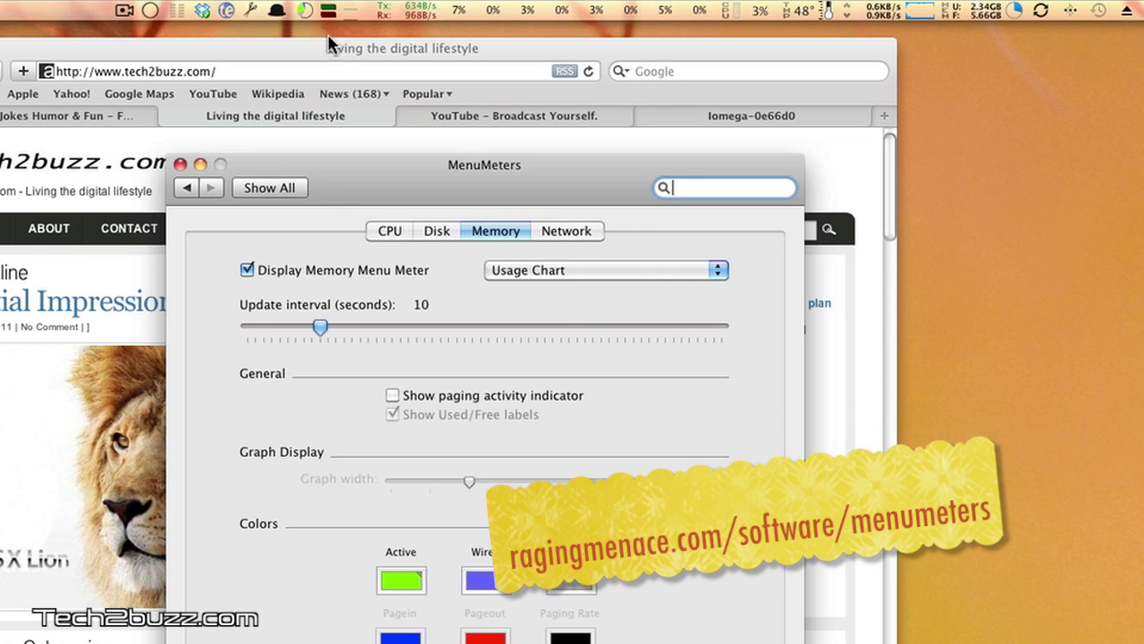
{"action": "left_click", "coordinate": [365, 11]}
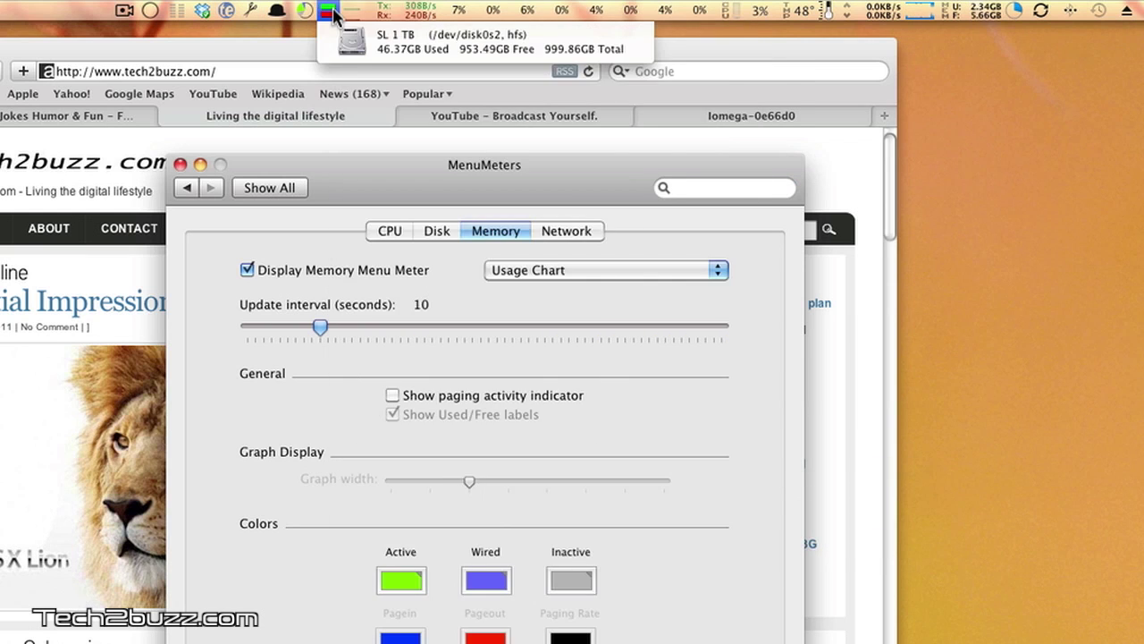
{"action": "left_click", "coordinate": [329, 10]}
{"action": "key", "text": "super+q"}
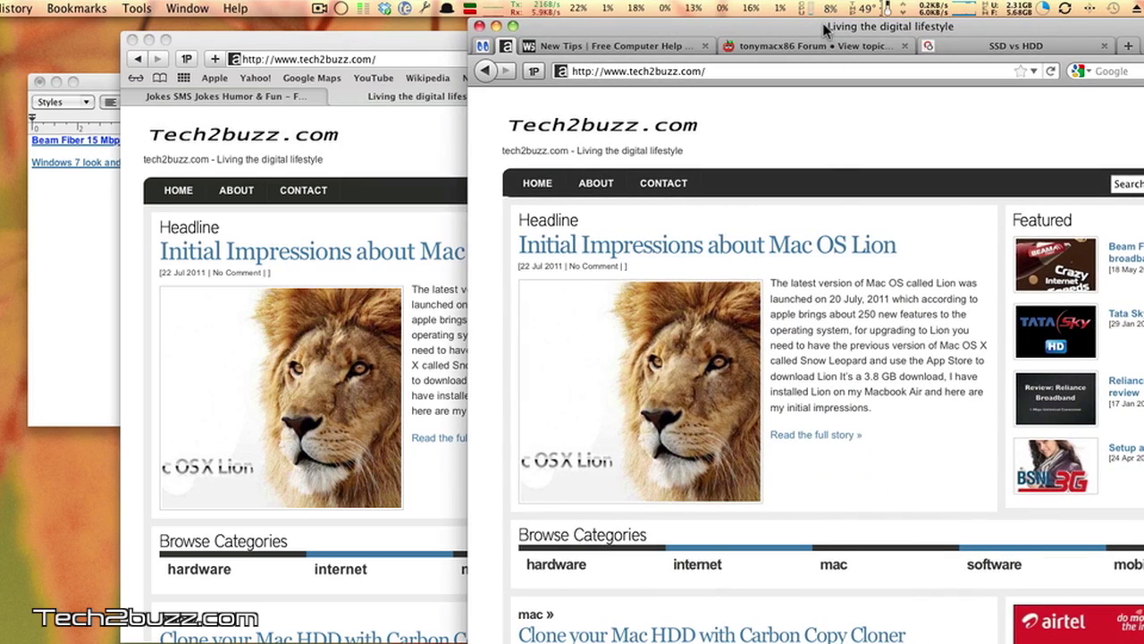
Review Firefox Sync (bookmarks, preferences, history, tabs), close it, then peek at Tab Groups and exit.
{"action": "left_click_drag", "start_coordinate": [824, 29], "coordinate": [456, 29]}
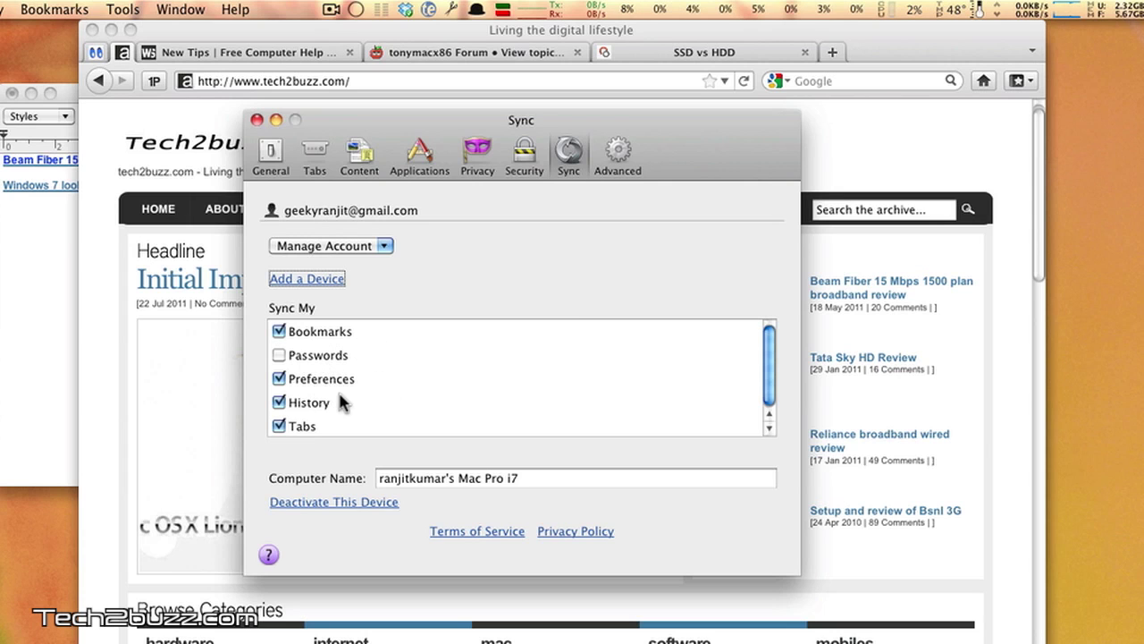
{"action": "left_click", "coordinate": [257, 120]}
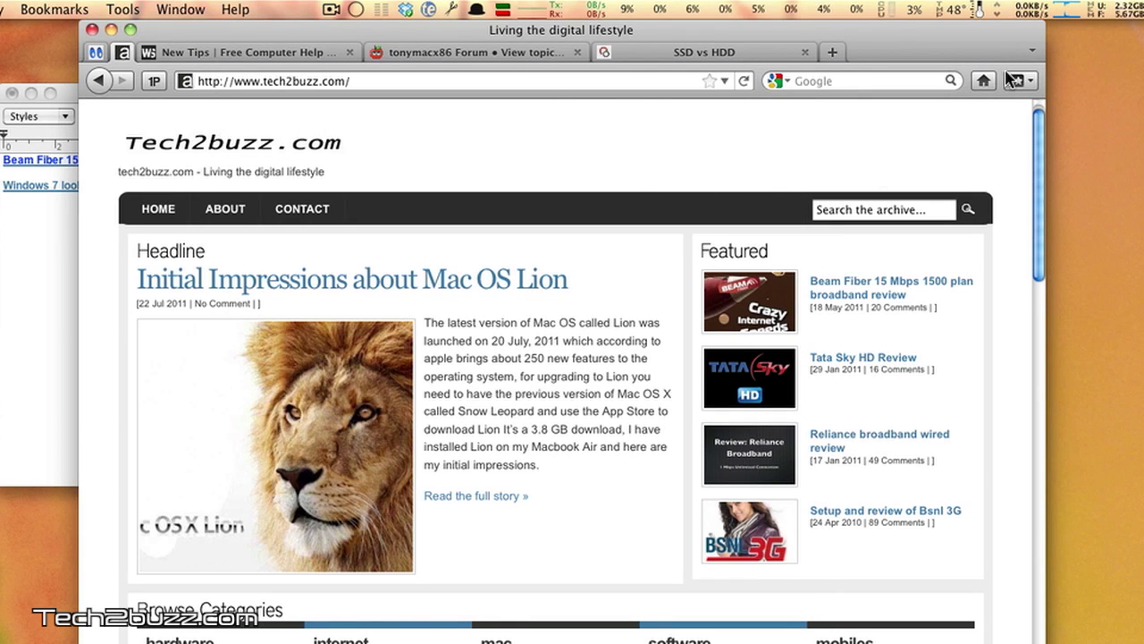
{"action": "left_click", "coordinate": [1033, 52]}
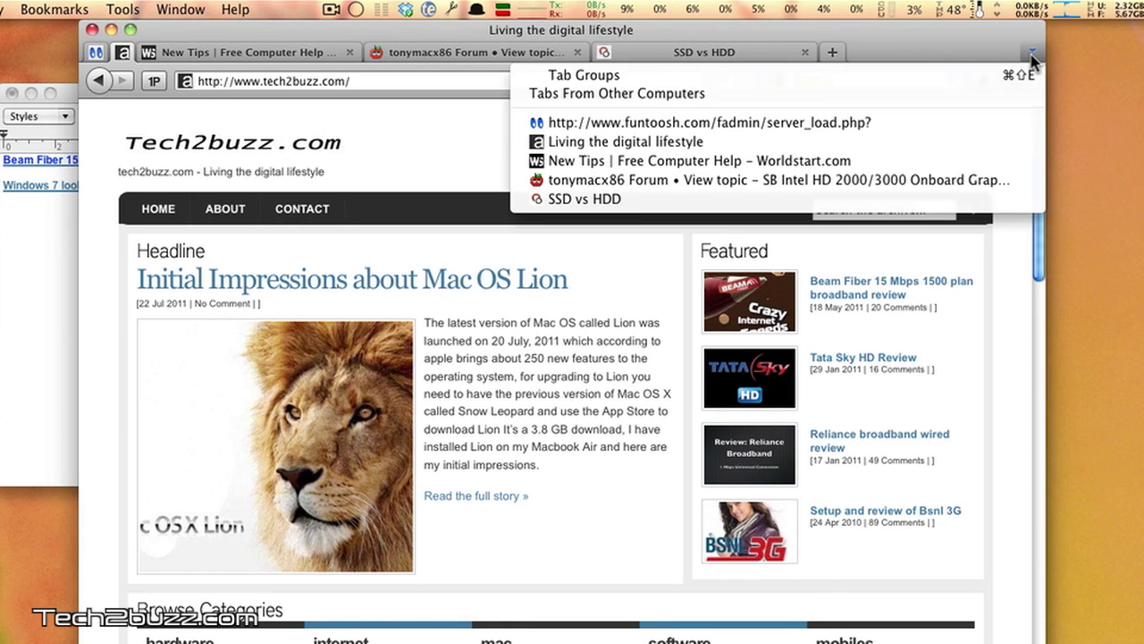
{"action": "left_click", "coordinate": [951, 79]}
{"action": "key", "text": "Escape"}
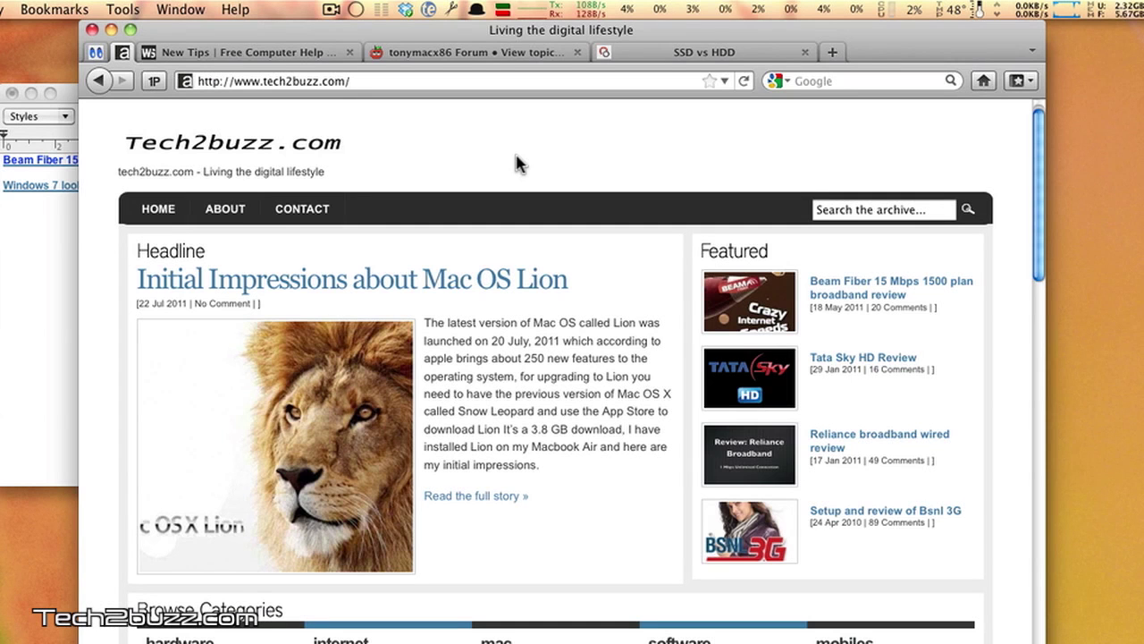